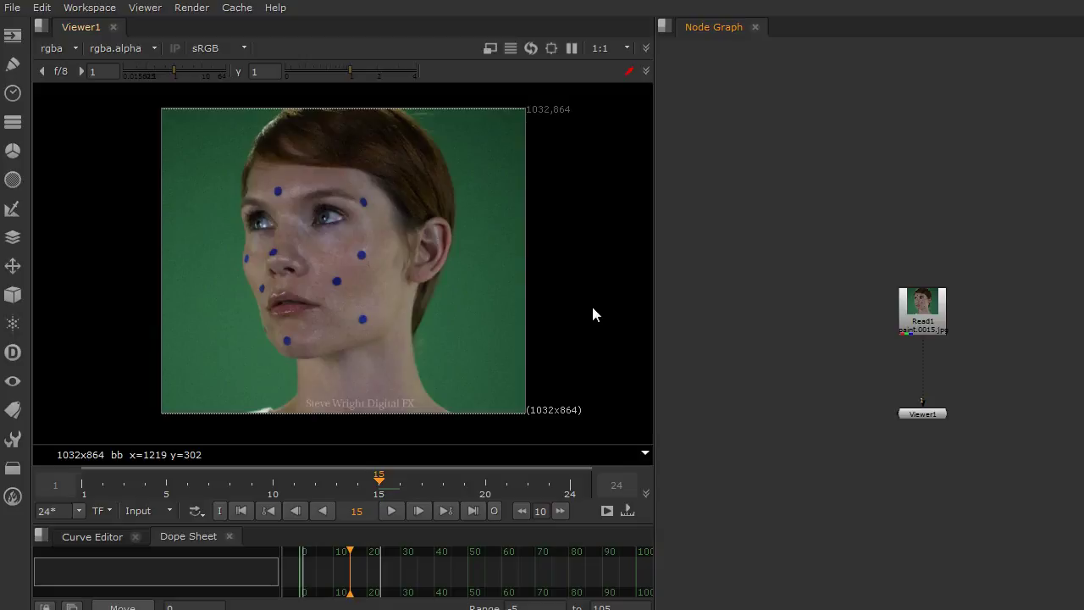
ctrl+drag(457, 245, 374, 236)
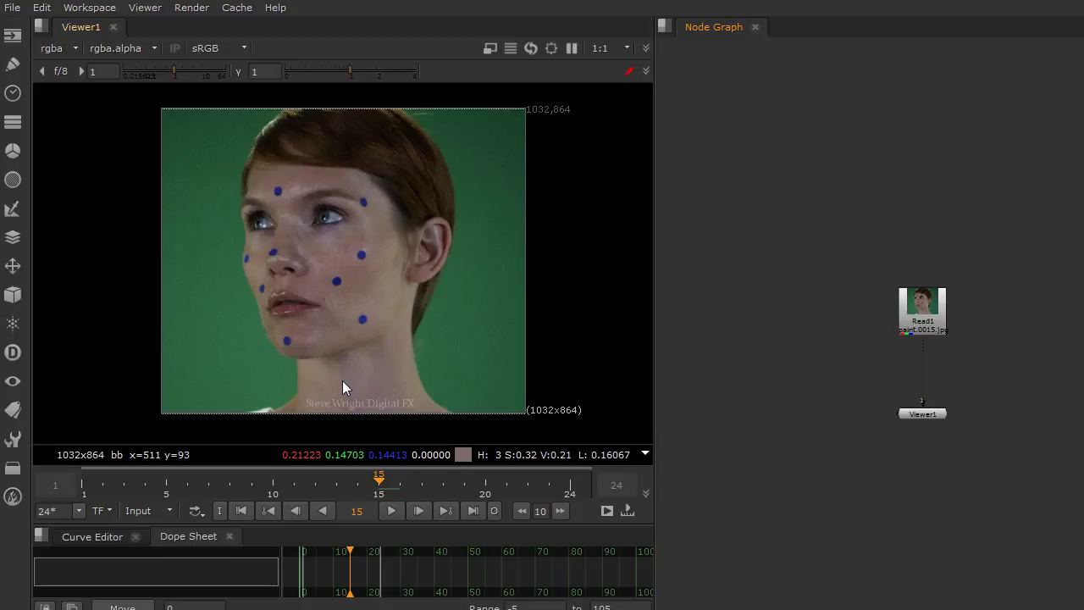
ctrl+drag(342, 380, 481, 200)
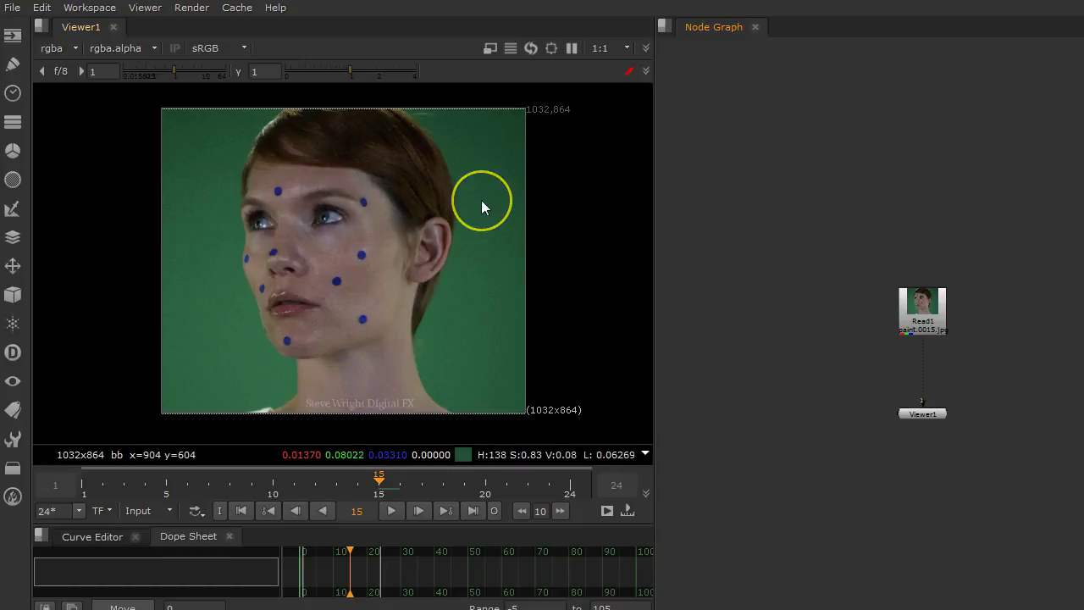
click(362, 200)
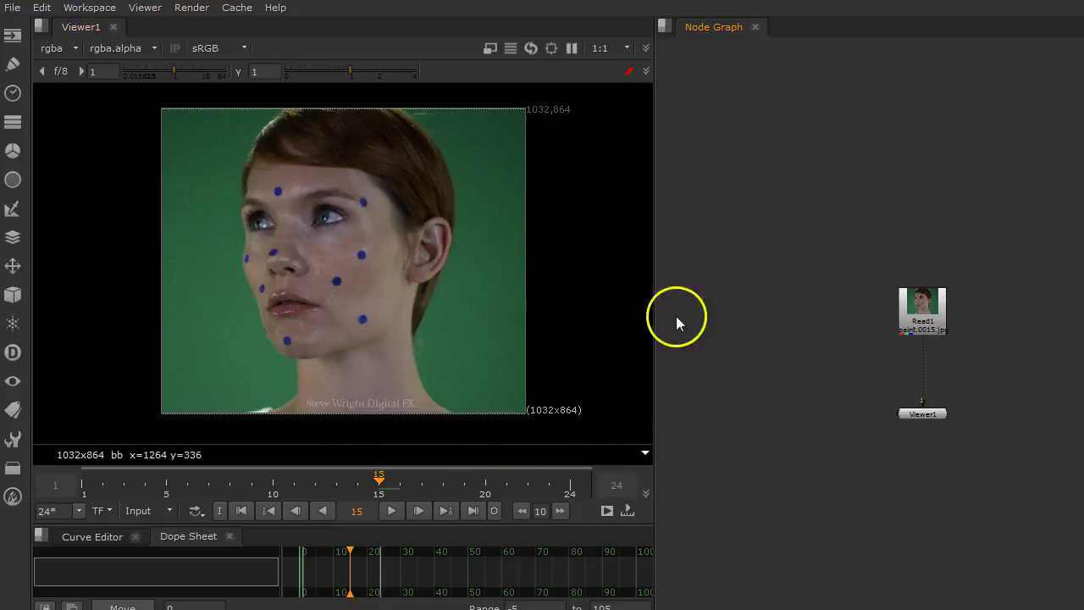
Add a FrameHold node between the Read1 node and the Viewer, leaving its settings at default
scroll(897, 379, up, 5)
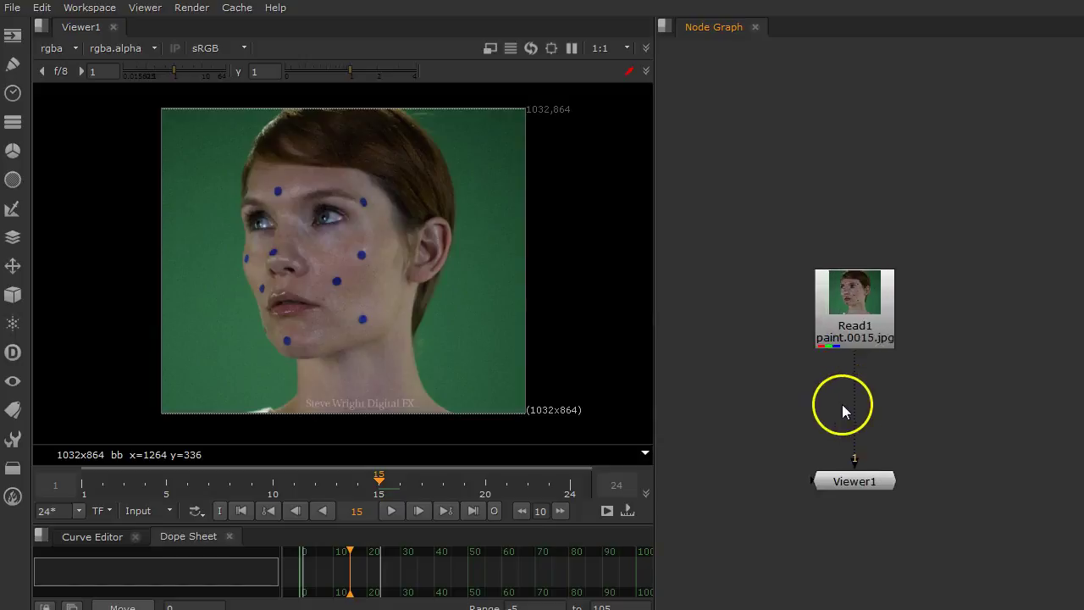
click(858, 307)
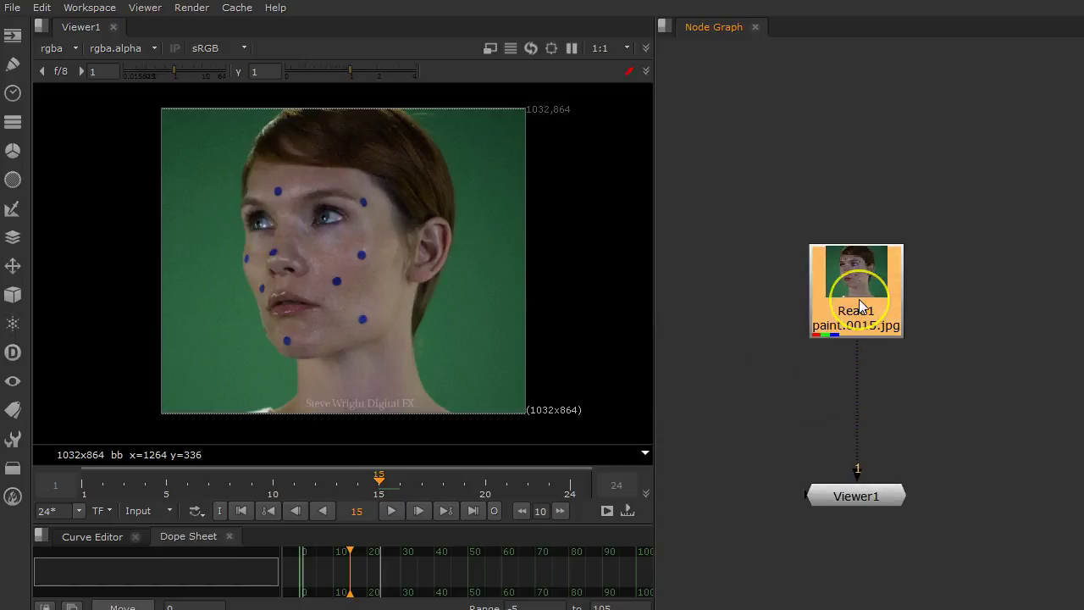
key(Tab)
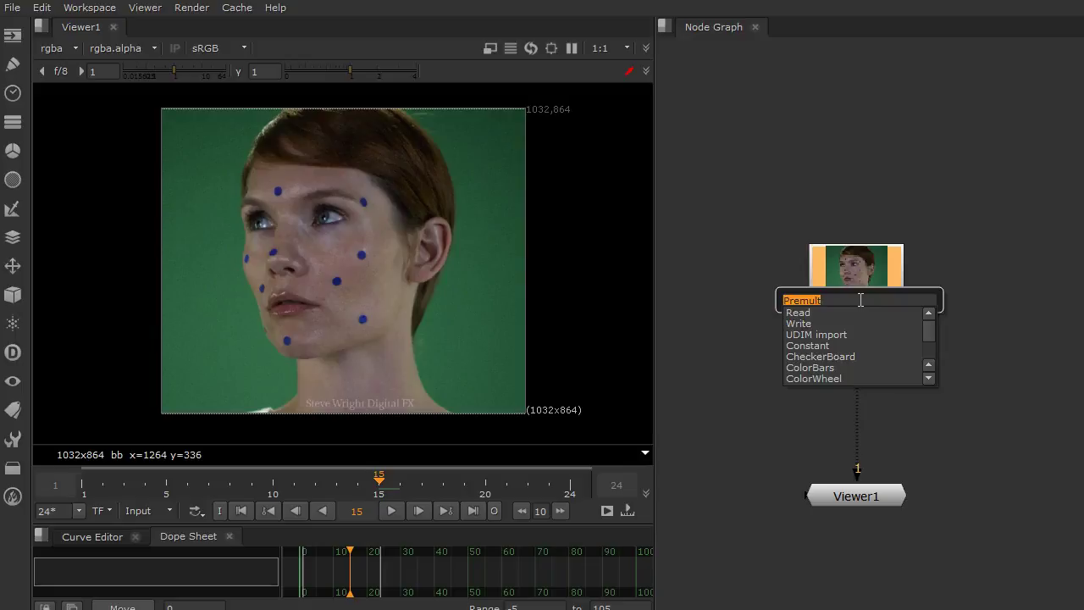
text(fra)
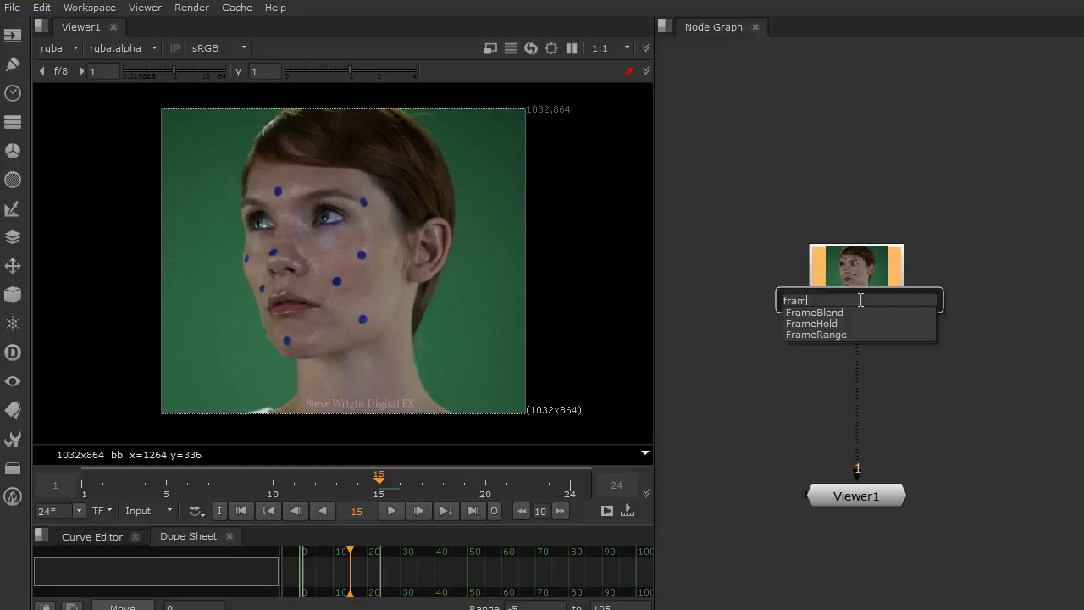
text(m)
key(Down)
key(Down)
key(Return)
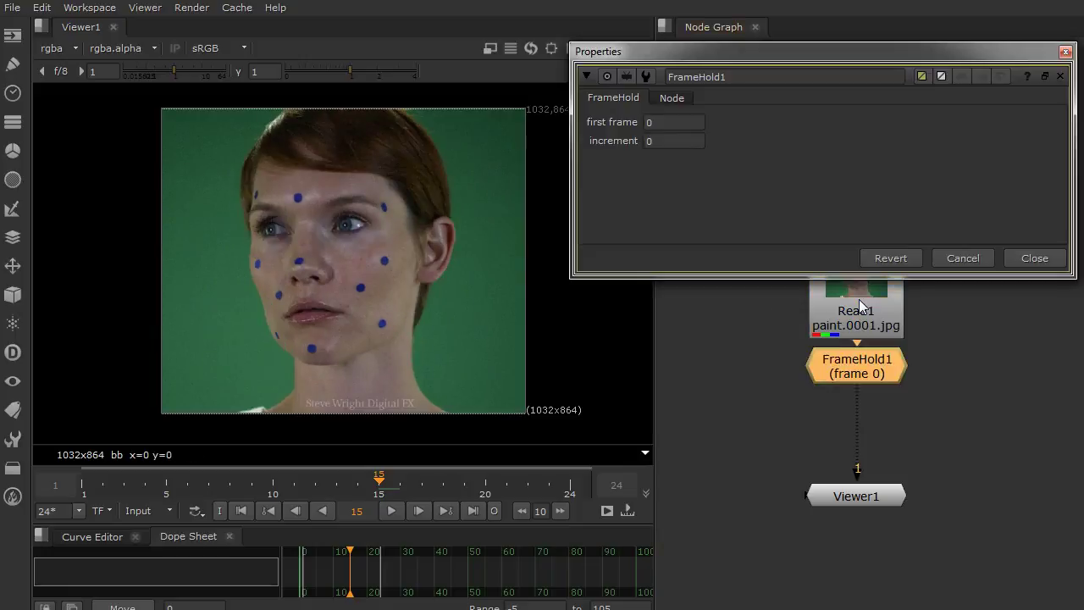
drag(857, 377, 857, 384)
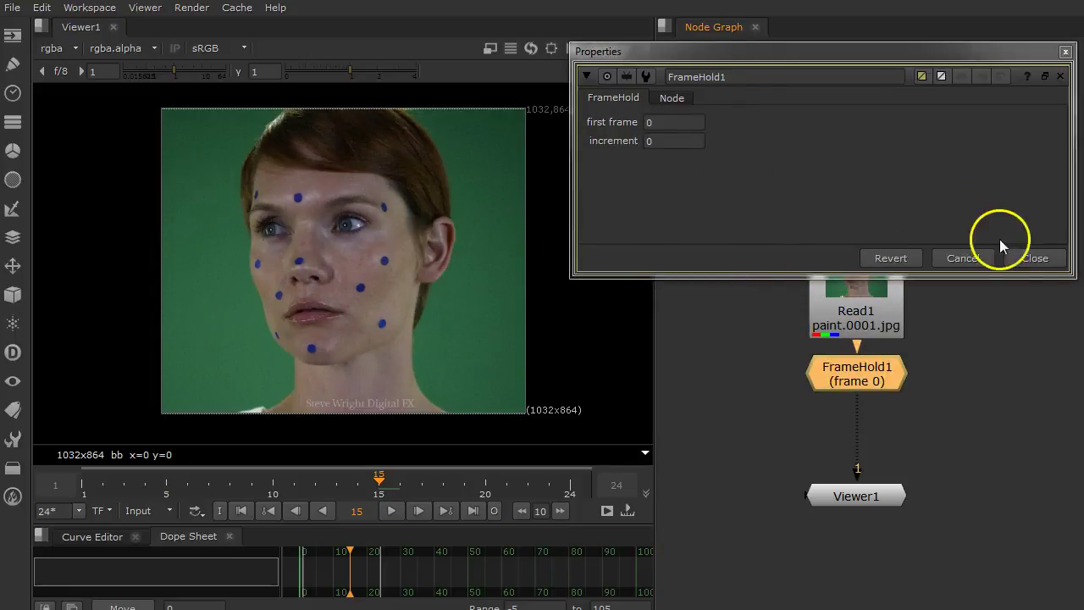
click(1023, 258)
View the Read1 footage directly, bypassing FrameHold1, and check frame 15 on the timeline
drag(834, 275, 748, 287)
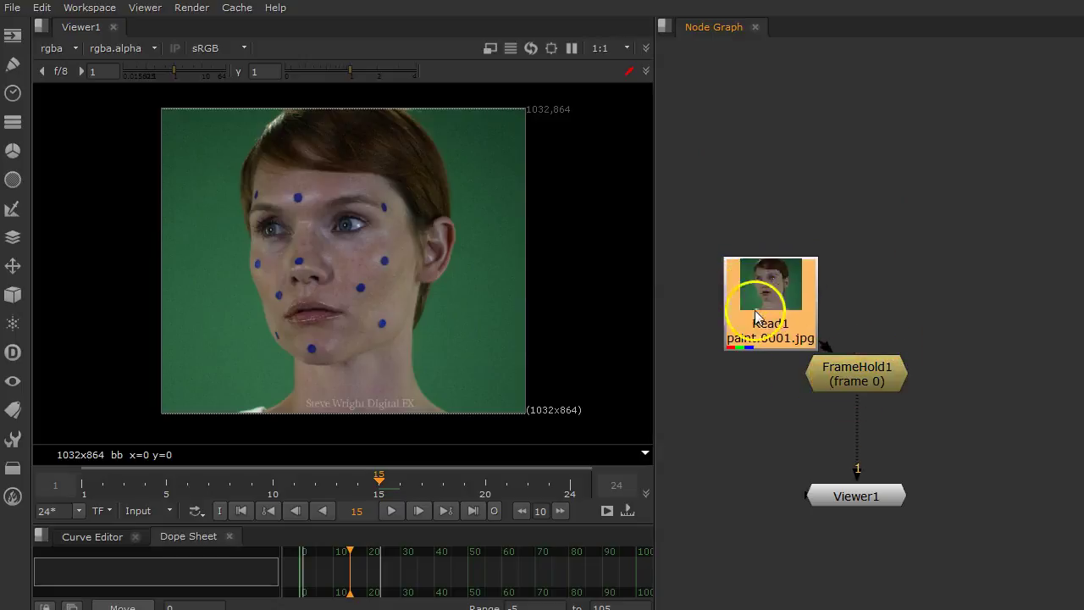
drag(858, 408, 747, 313)
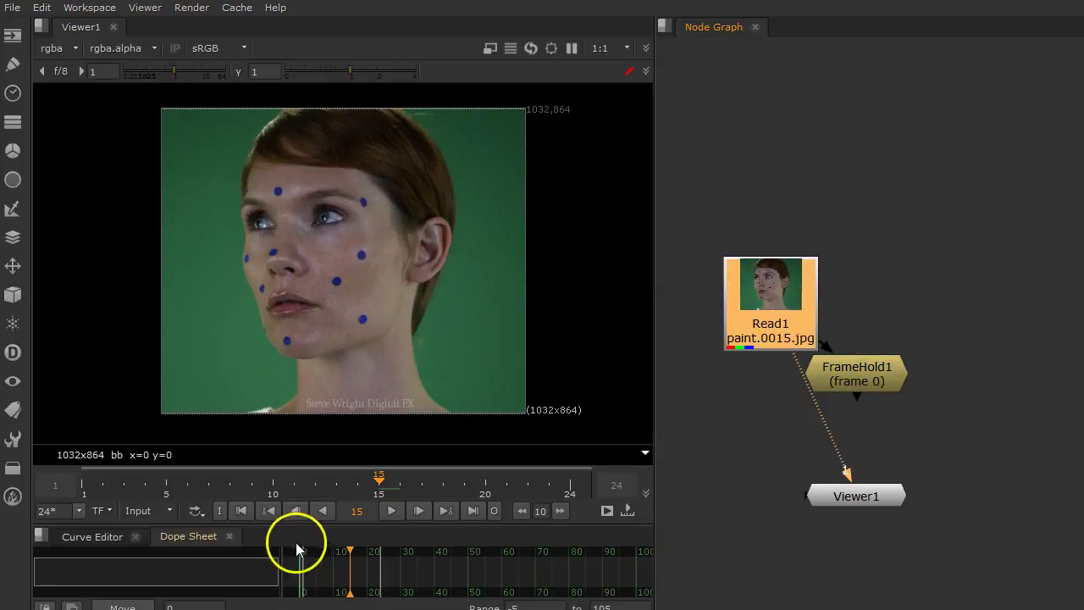
mouse_move(379, 484)
mouse_down()
mouse_move(182, 475)
mouse_move(90, 484)
mouse_move(472, 544)
mouse_move(554, 537)
mouse_move(418, 545)
mouse_move(79, 496)
mouse_move(392, 520)
mouse_move(528, 517)
mouse_move(48, 496)
mouse_move(378, 484)
mouse_up()
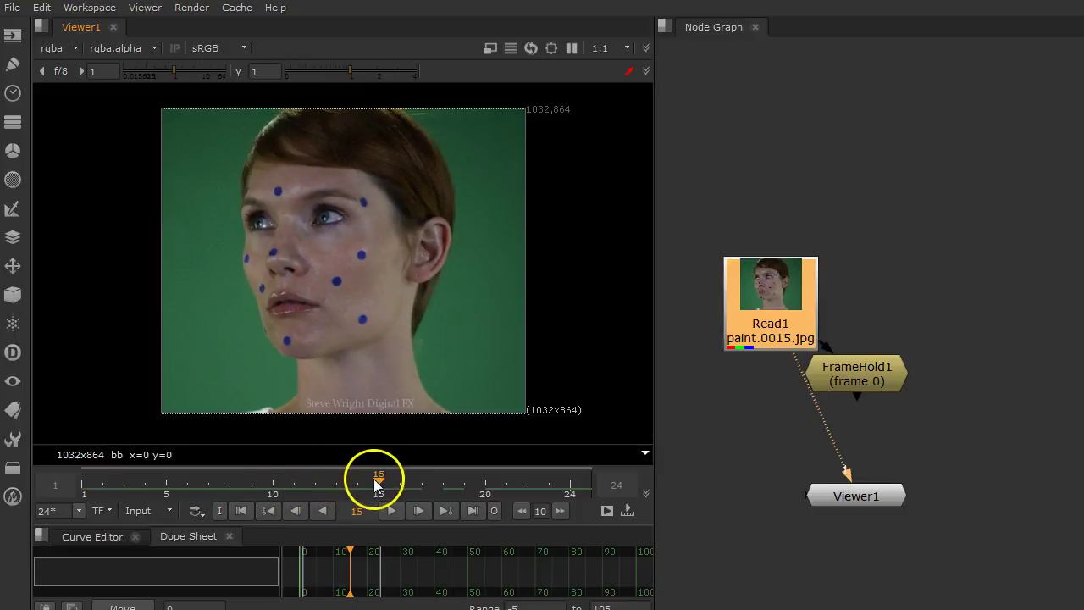
drag(792, 326, 851, 303)
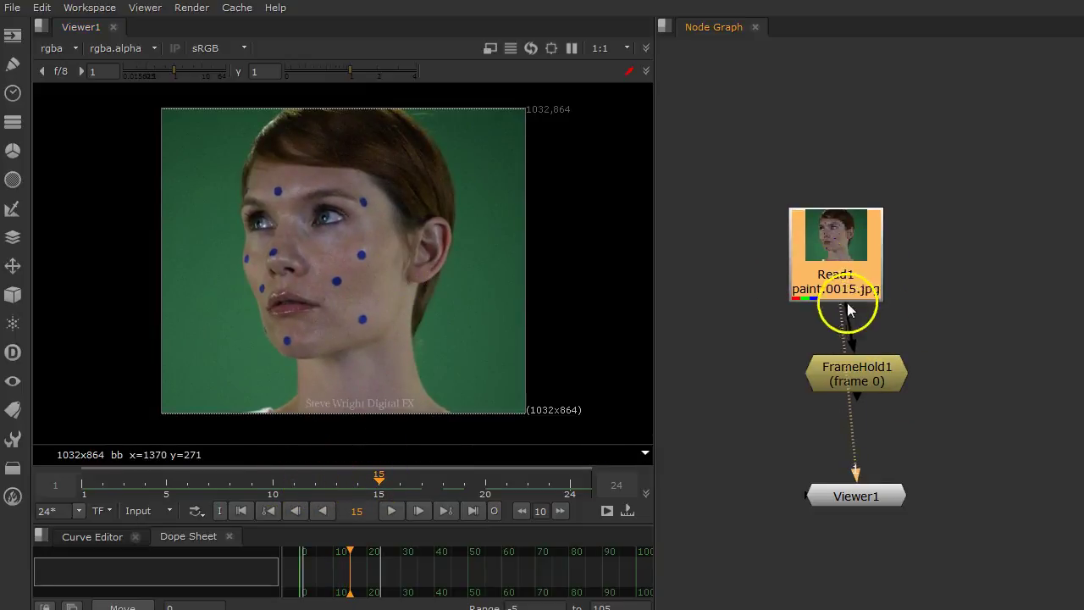
Set the FrameHold node's first frame to 15 and line it up beneath the Read1 node
double_click(853, 373)
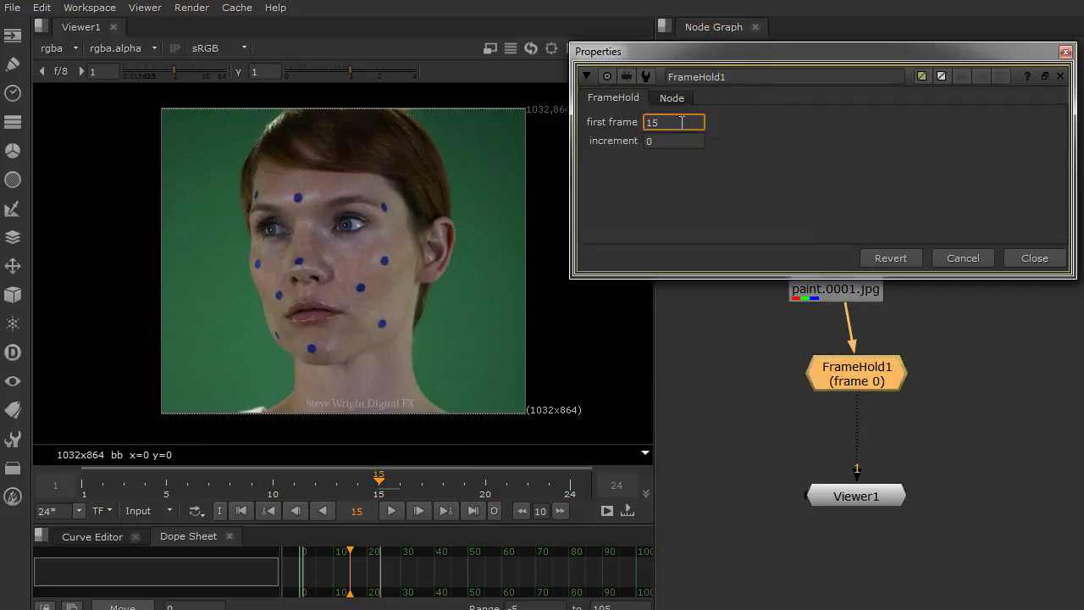
click(681, 122)
text(15)
key(Return)
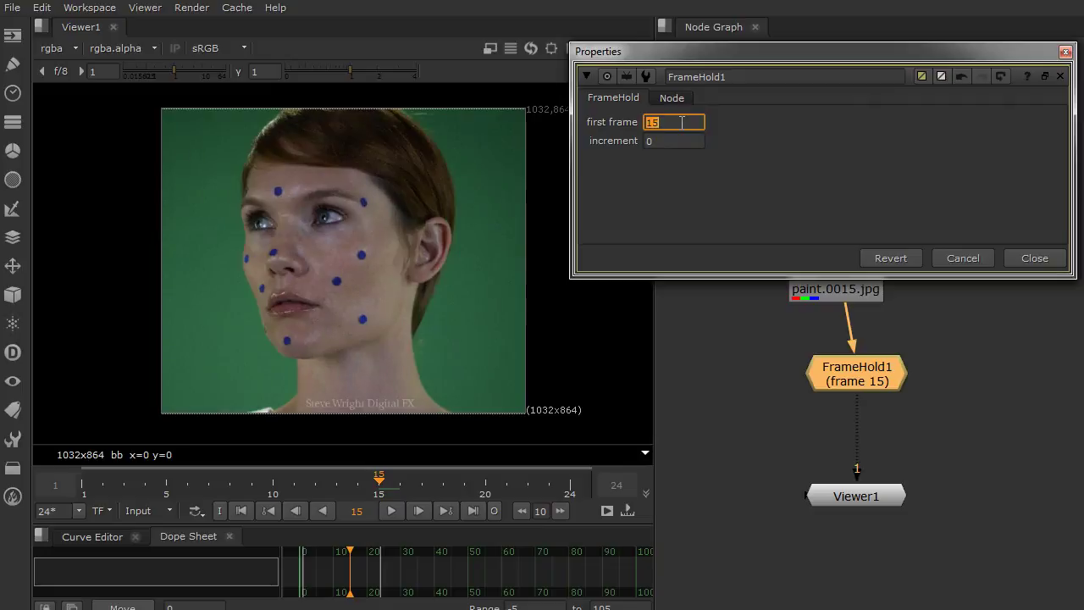
click(1021, 252)
drag(863, 279, 885, 281)
drag(872, 378, 868, 363)
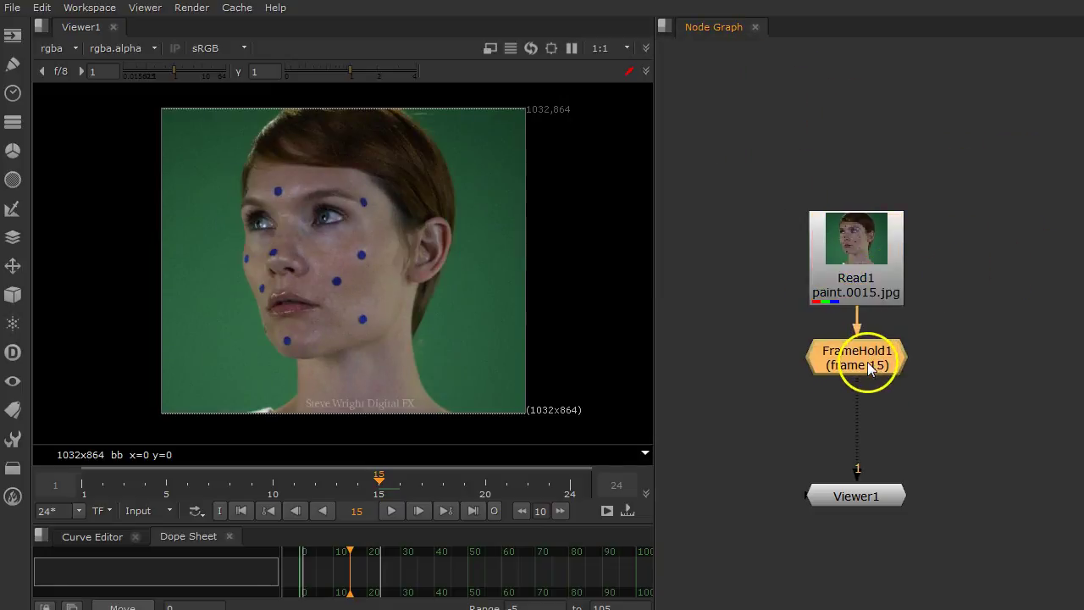
Add a RotoPaint node below FrameHold1 and move its properties window clear of the image
key(p)
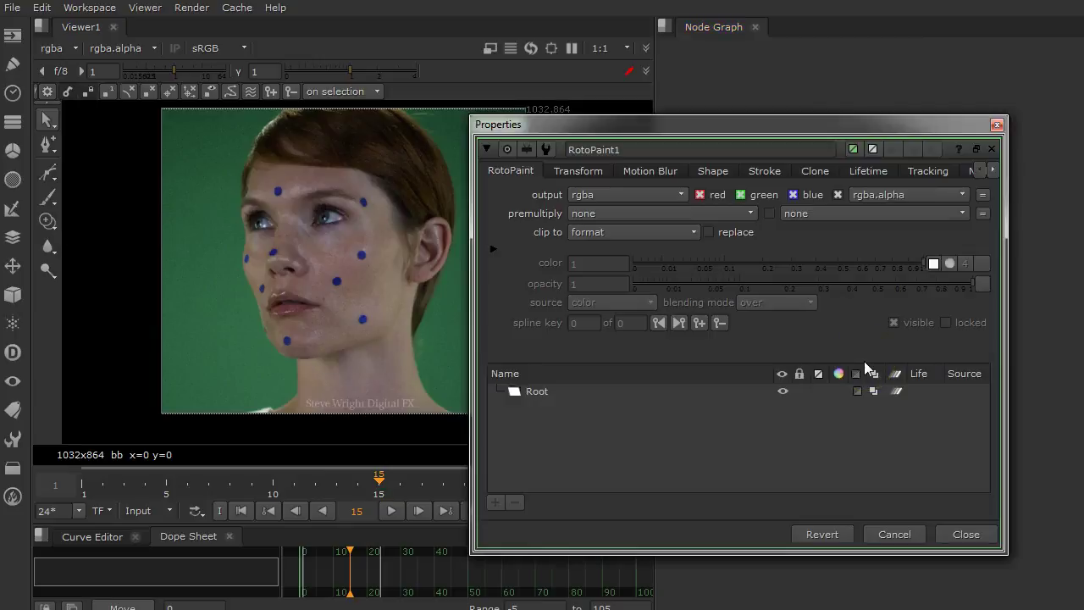
drag(895, 121, 648, 157)
drag(858, 396, 854, 417)
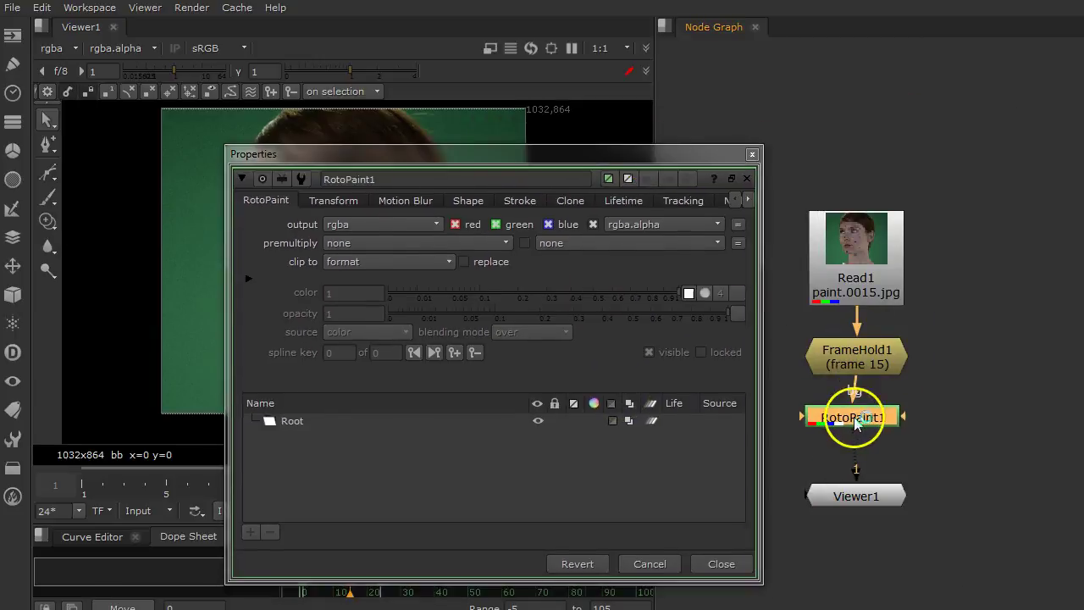
drag(711, 166, 1080, 113)
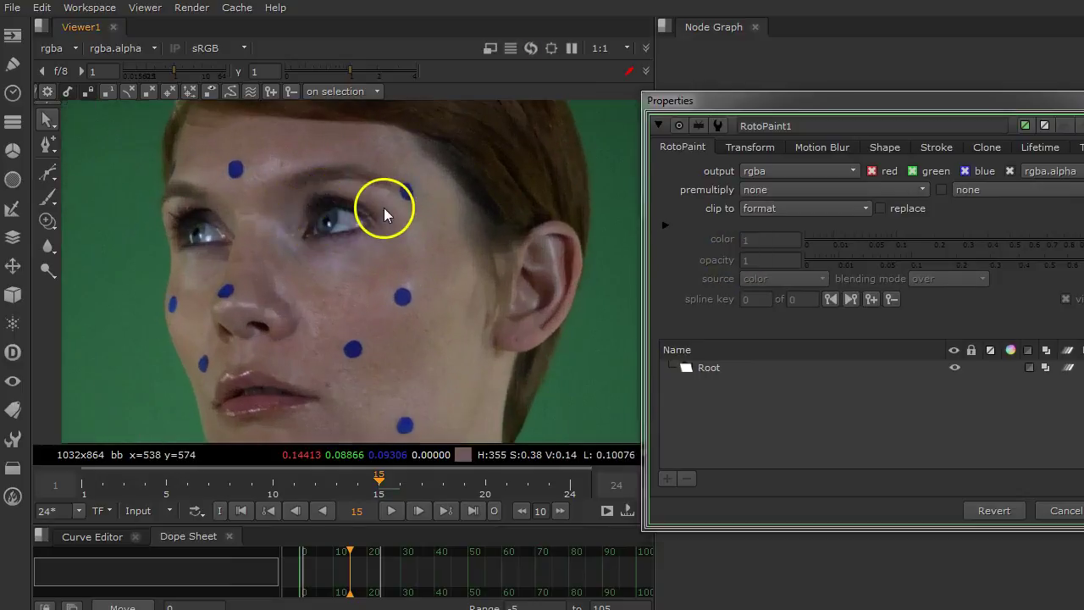
Use the Clone brush to paint clean skin over the blue marker at the outer end of the eyebrow
scroll(383, 207, up, 3)
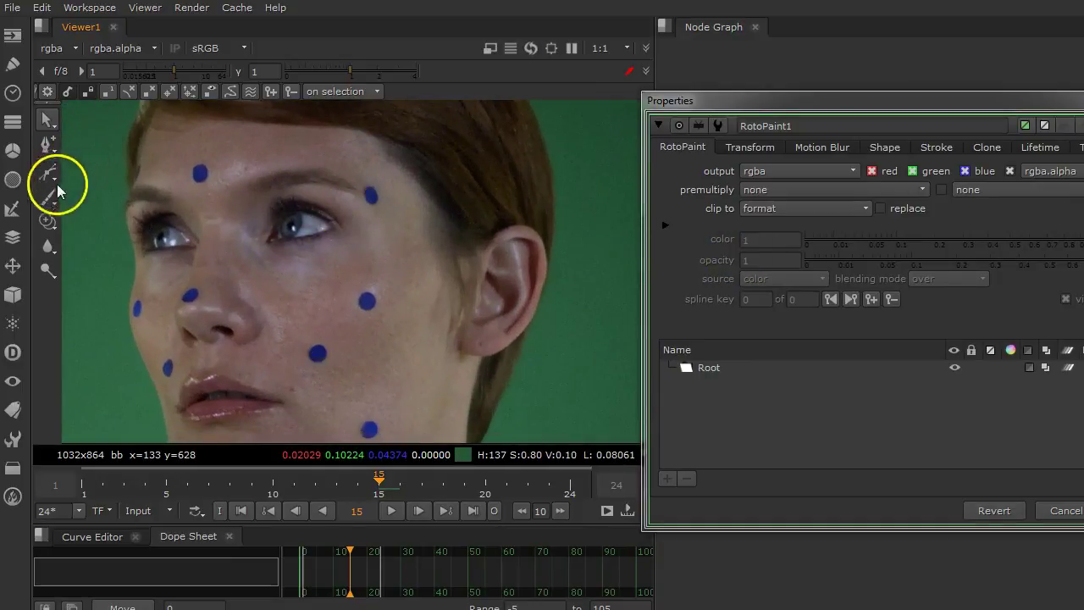
drag(50, 220, 94, 224)
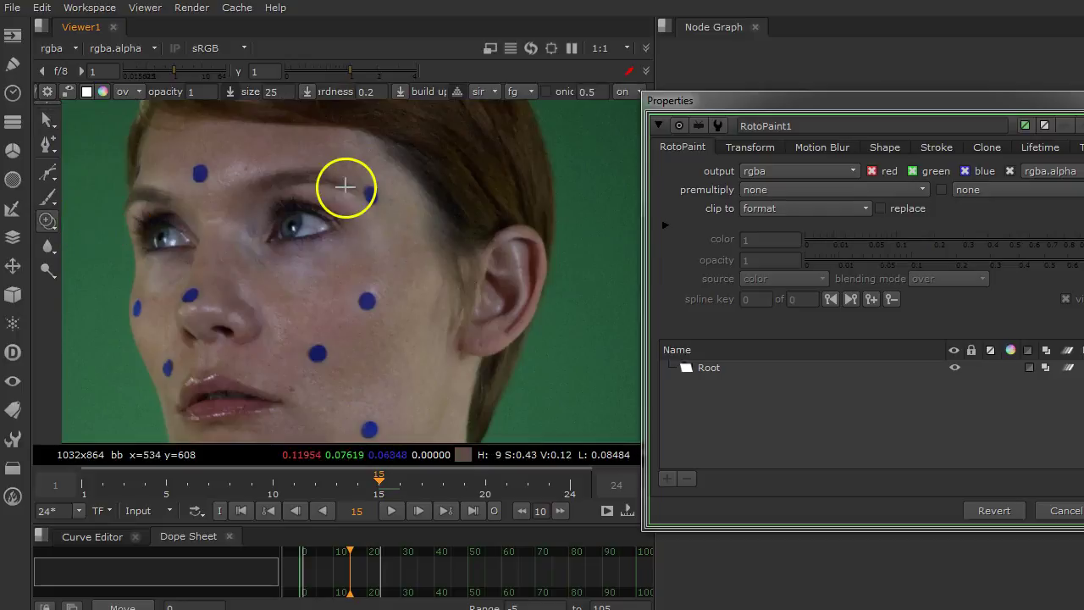
scroll(355, 181, up, 3)
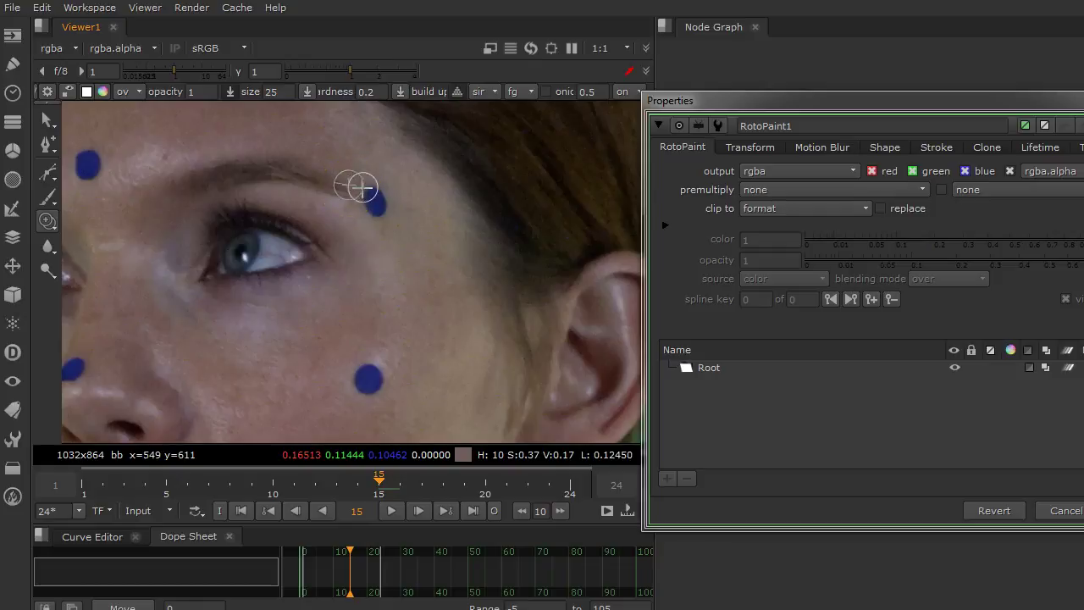
mouse_move(361, 187)
ctrl+mouse_down()
mouse_move(375, 194)
mouse_move(367, 211)
mouse_move(358, 201)
mouse_move(378, 210)
mouse_move(364, 189)
mouse_move(388, 212)
ctrl+mouse_up()
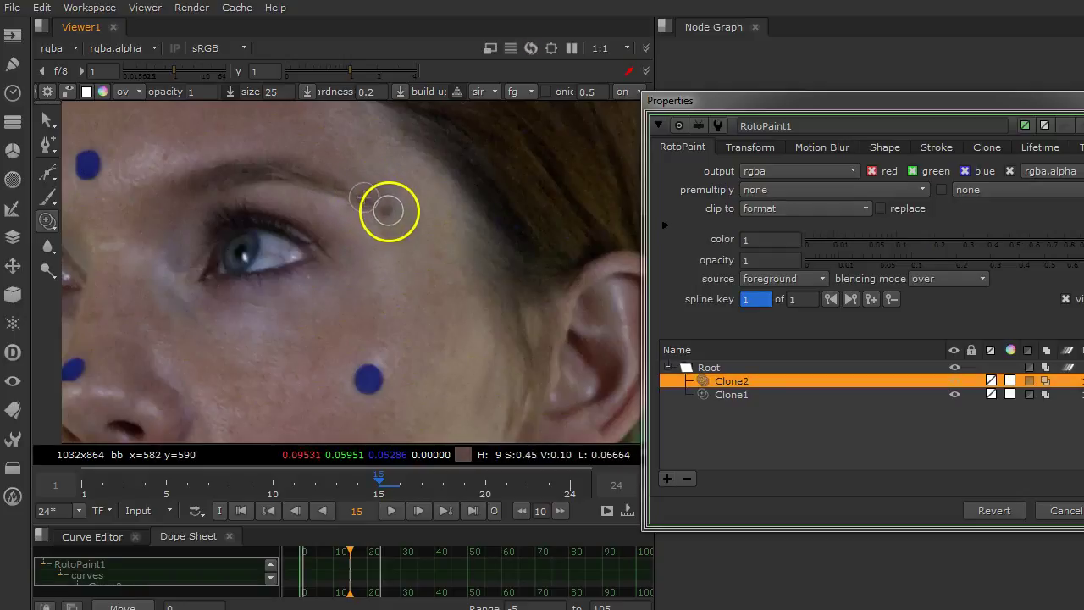
Clone nearby skin over the two blue markers on the cheek nearest the ear
key(f)
drag(466, 331, 413, 286)
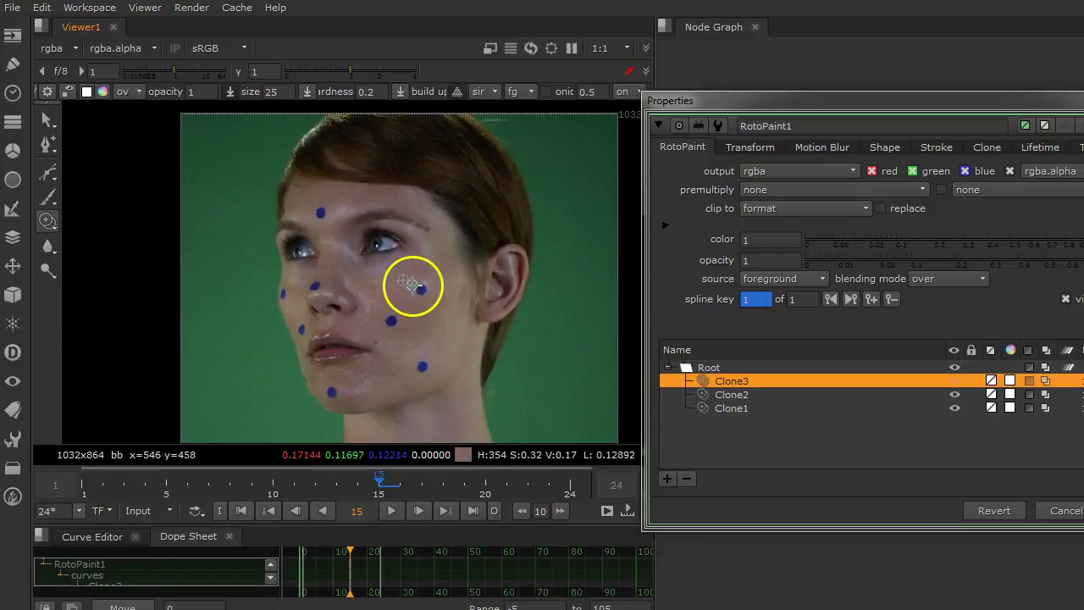
scroll(412, 285, up, 3)
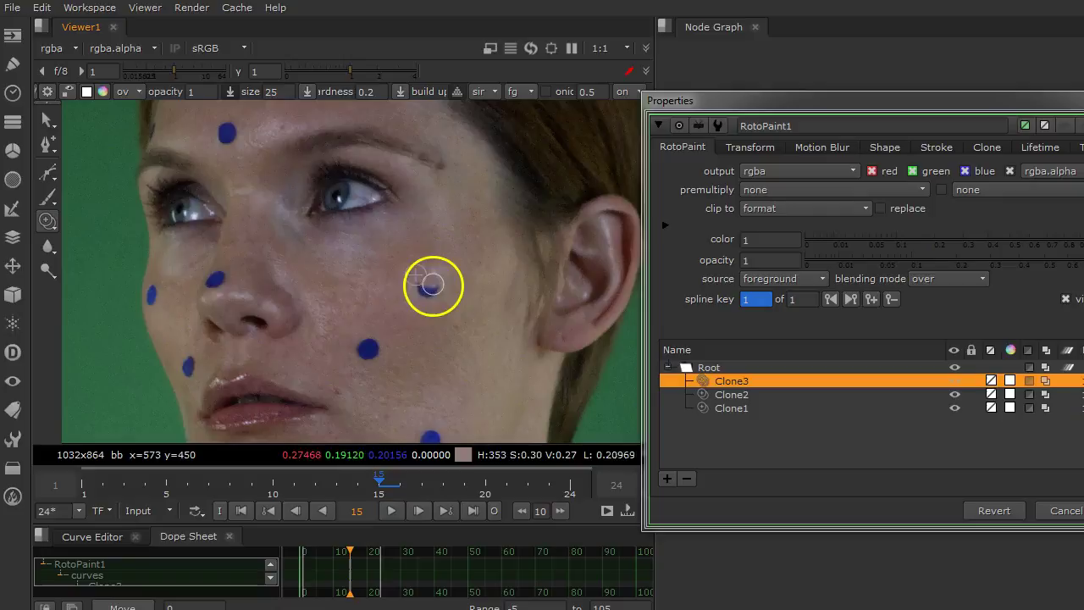
mouse_move(432, 285)
mouse_down()
mouse_move(419, 281)
mouse_move(434, 289)
mouse_up()
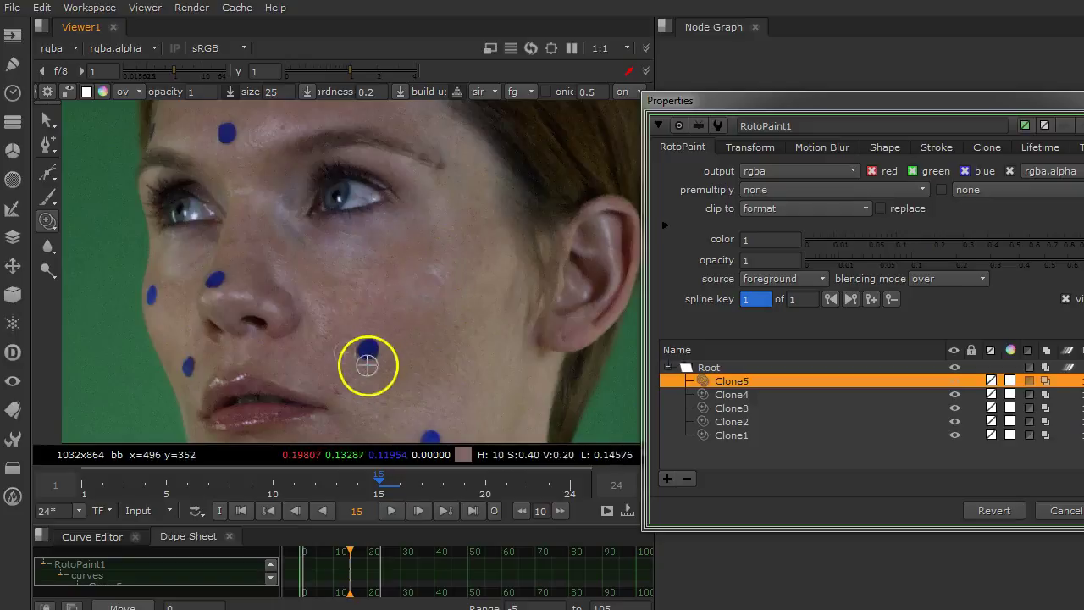
drag(363, 345, 373, 353)
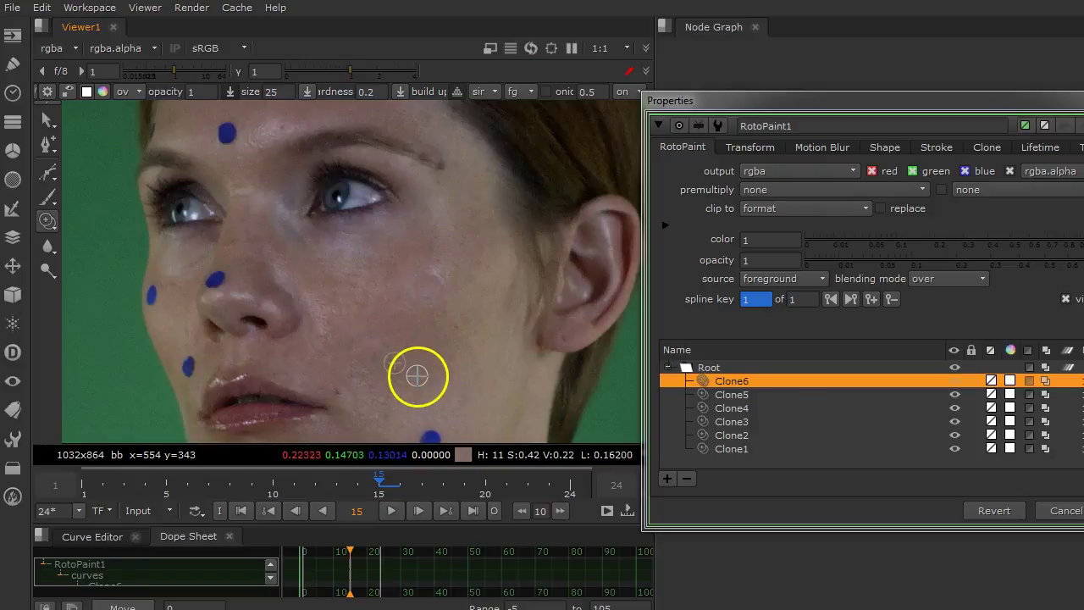
Clone clean skin over the blue marker on the jaw below the cheek
middle_drag(408, 373, 393, 253)
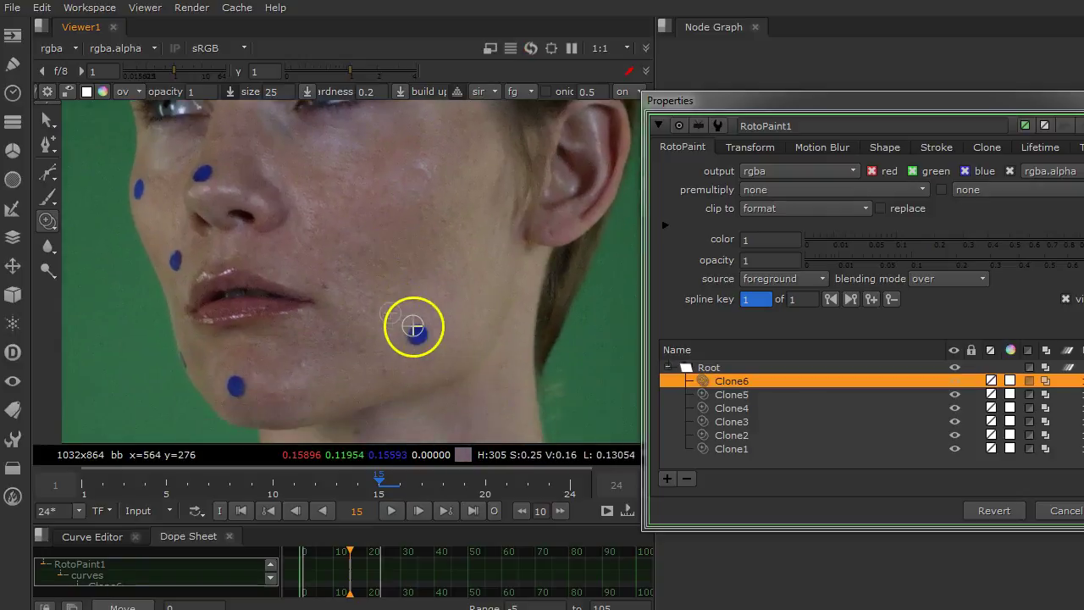
mouse_move(414, 331)
mouse_down()
mouse_move(415, 322)
mouse_move(416, 341)
mouse_move(433, 341)
mouse_move(483, 322)
mouse_up()
click(474, 281)
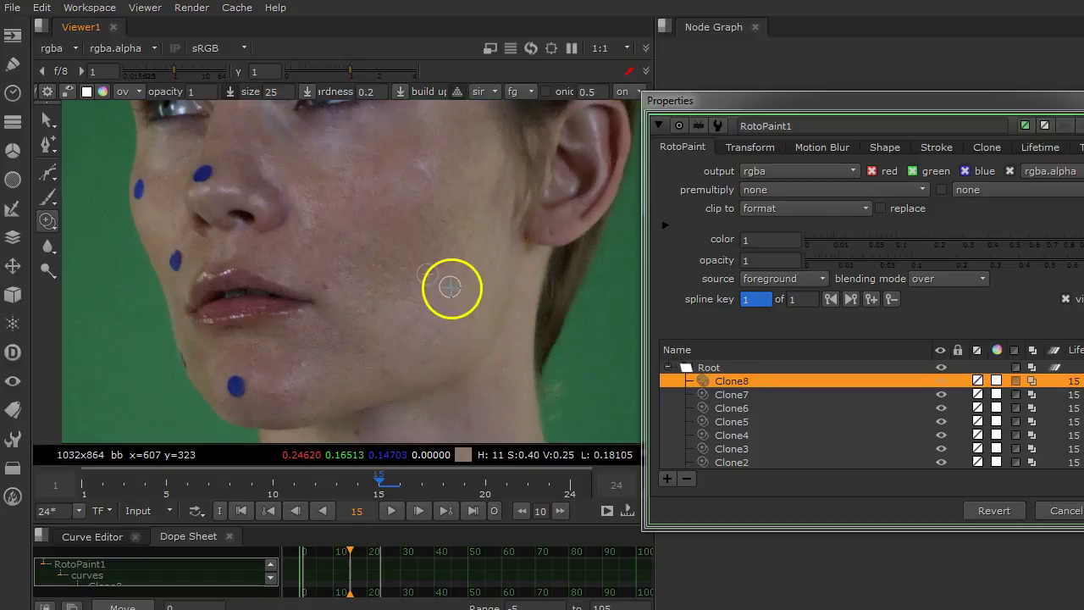
scroll(454, 283, down, 5)
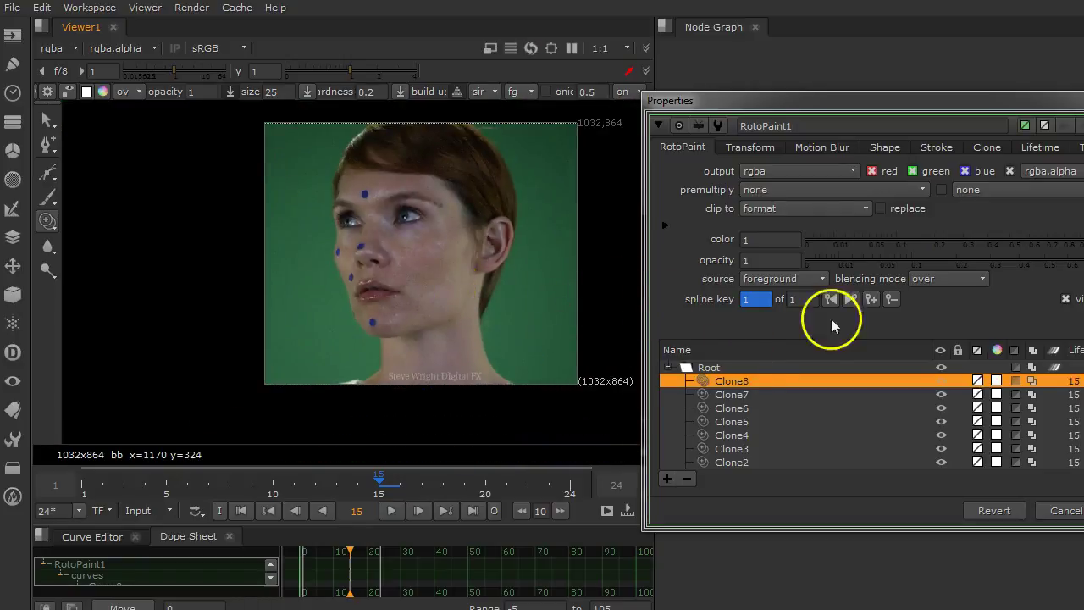
Switch to the selection tool and expand the RotoPaint node's hidden format and mask options
drag(796, 109, 762, 63)
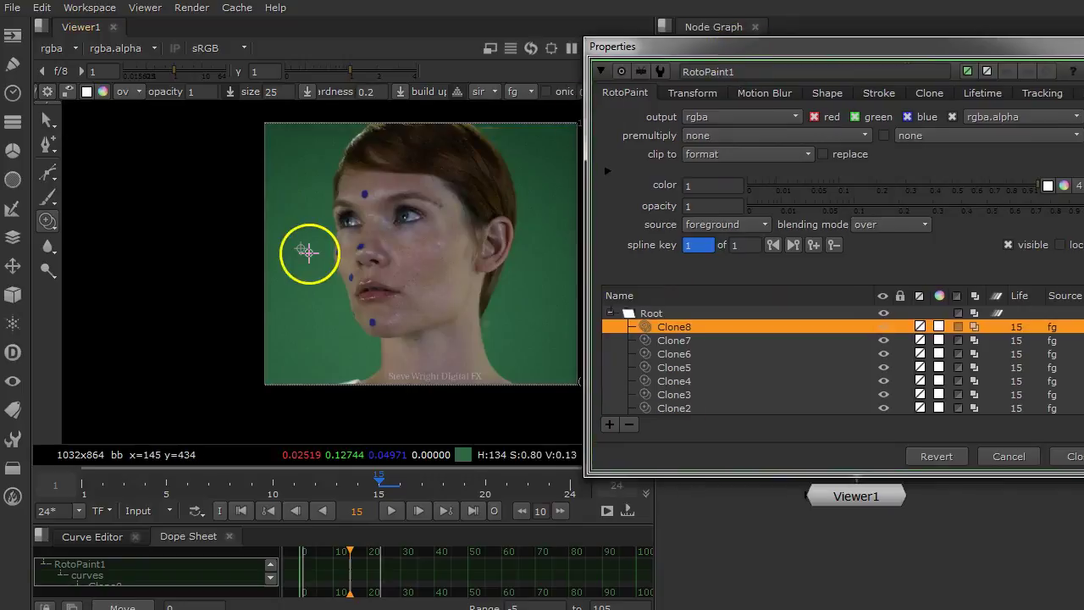
click(45, 119)
middle_drag(428, 315, 373, 370)
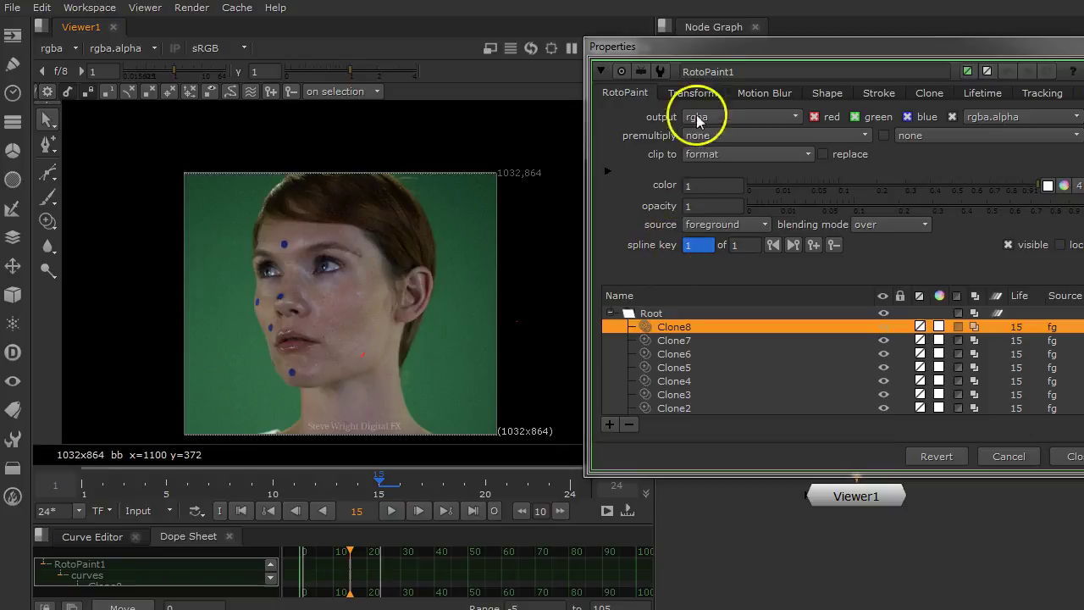
click(721, 63)
drag(721, 63, 479, 53)
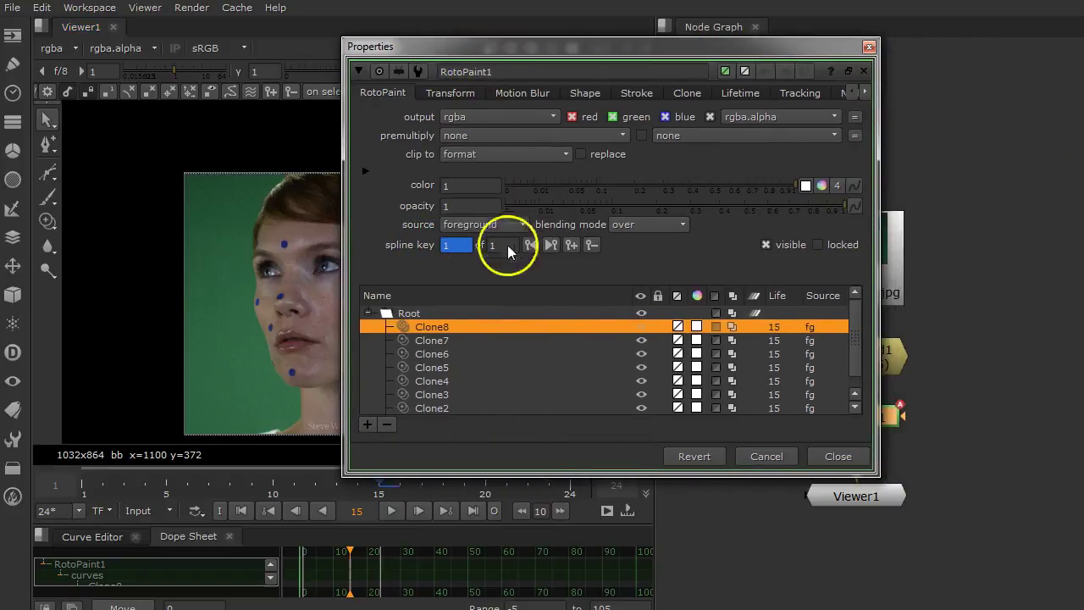
drag(551, 42, 687, 54)
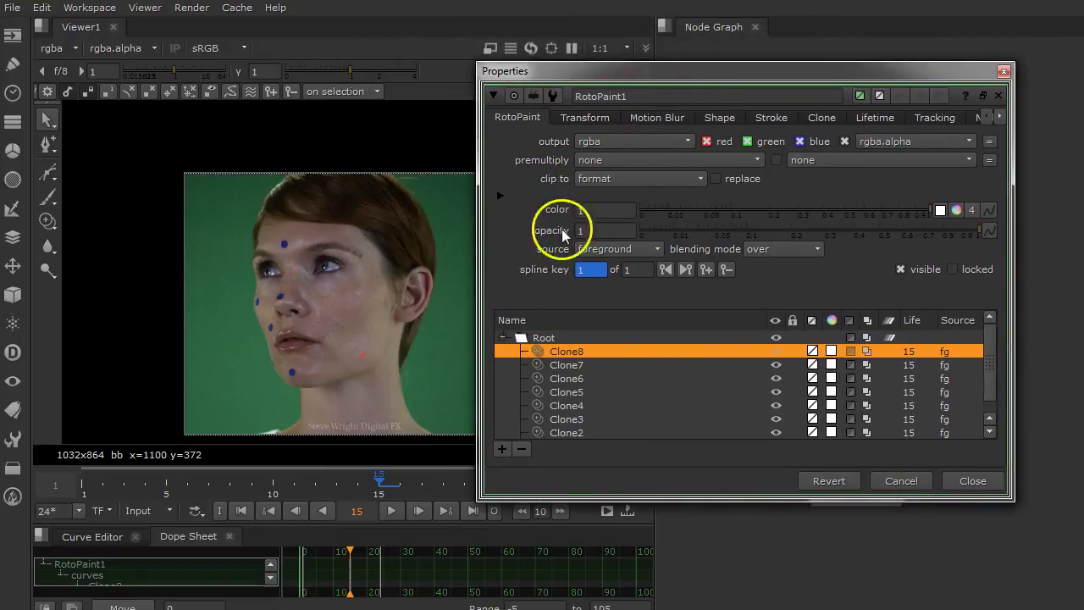
click(499, 197)
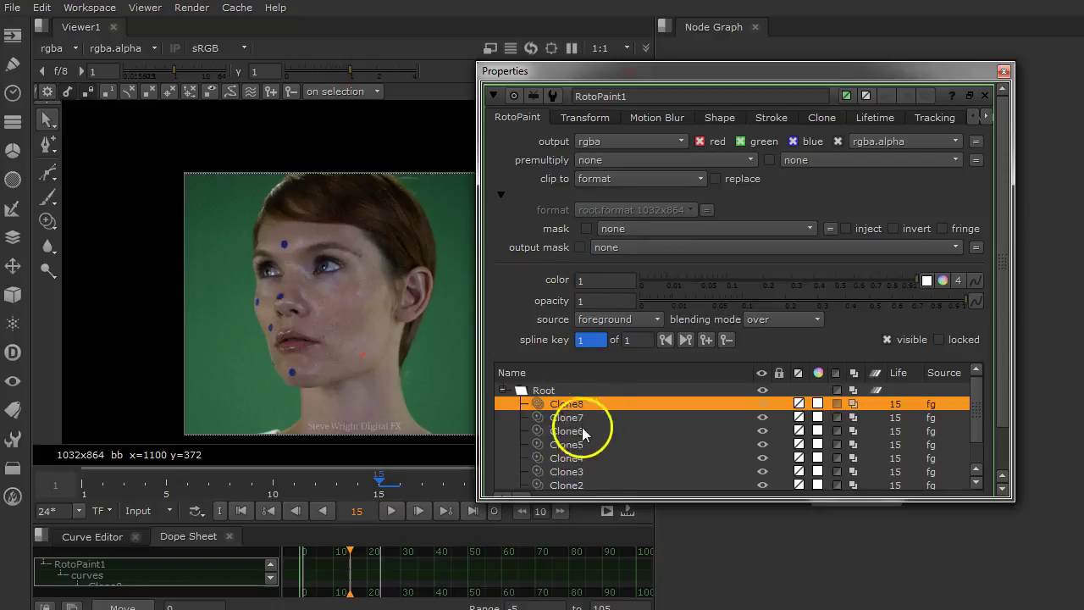
Set the RotoPaint node's output mask to rgba.alpha and close its properties
click(622, 252)
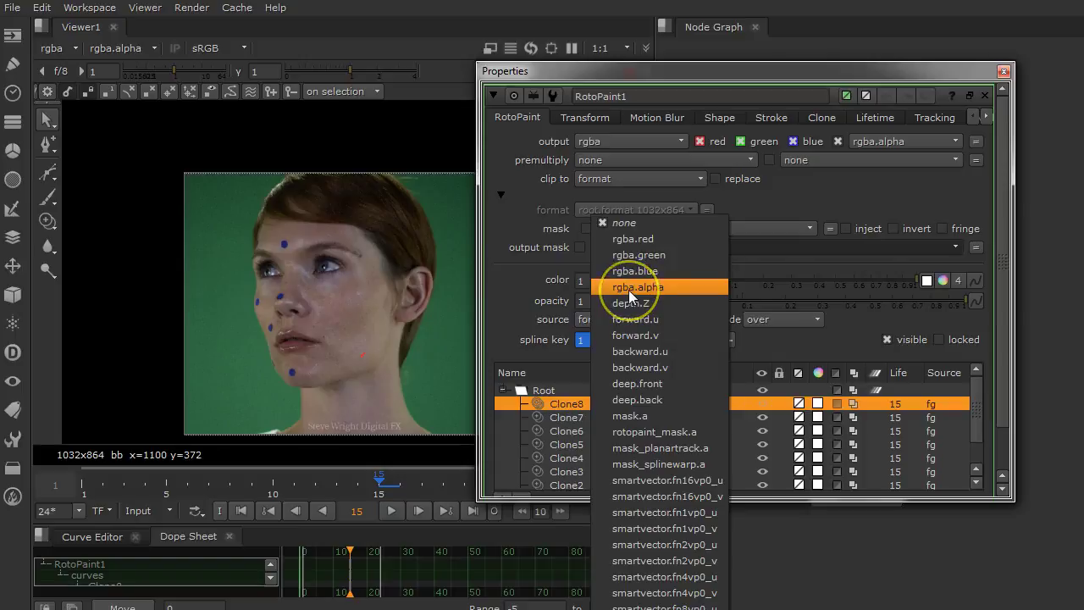
click(629, 287)
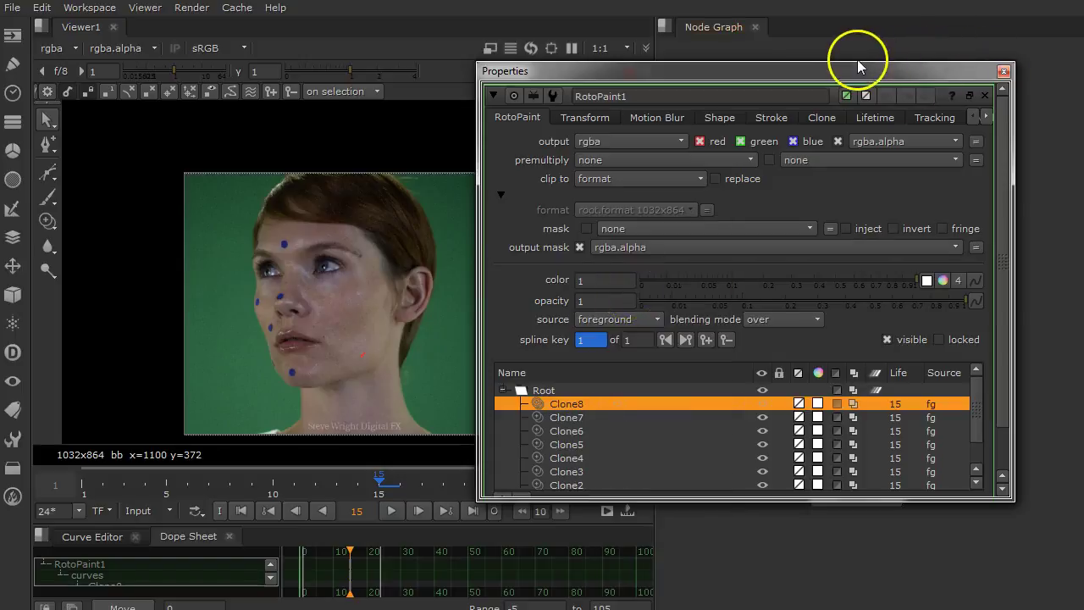
click(1002, 71)
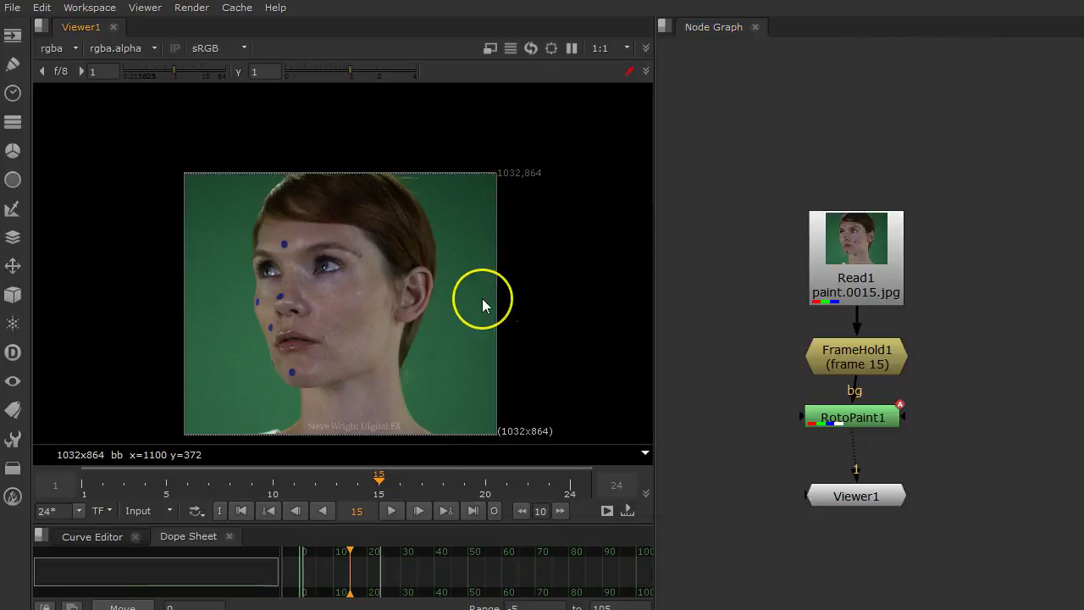
Compare the alpha channel of the painted strokes with the colour image in the viewer
key(a)
key(a)
key(a)
key(a)
key(a)
key(a)
key(a)
key(a)
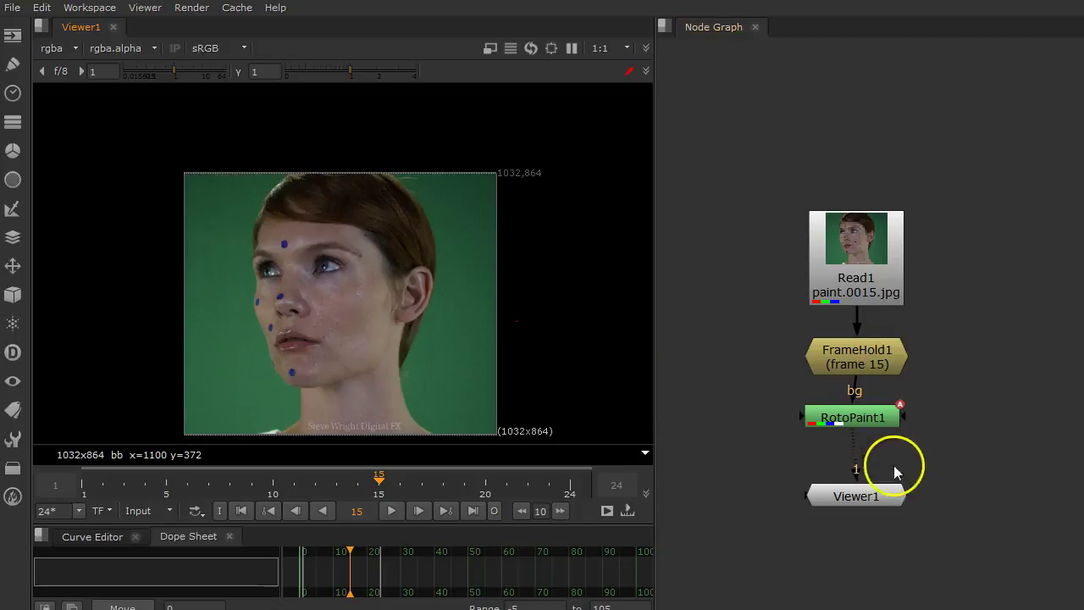
Add a SmartVector node beside Read1 and connect its Src input to the Read1 footage
drag(879, 423, 884, 426)
middle_drag(759, 393, 851, 425)
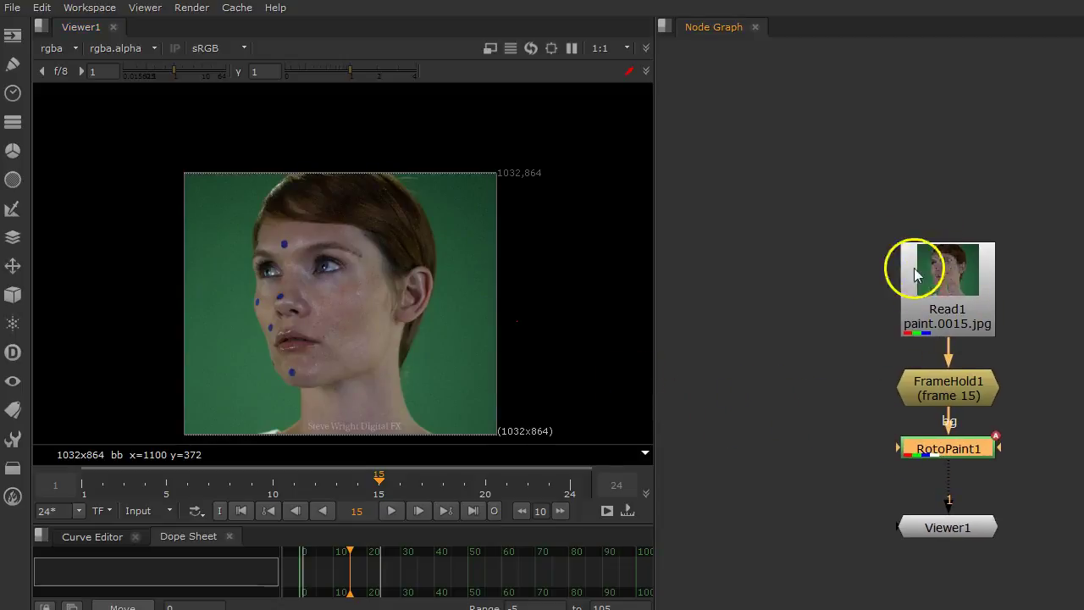
click(850, 300)
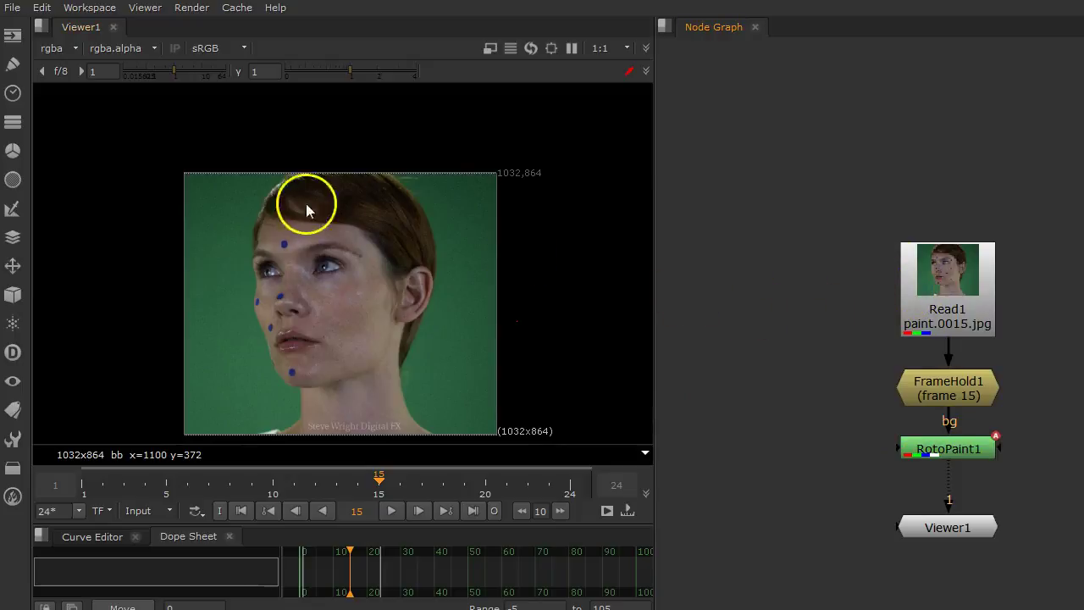
click(14, 95)
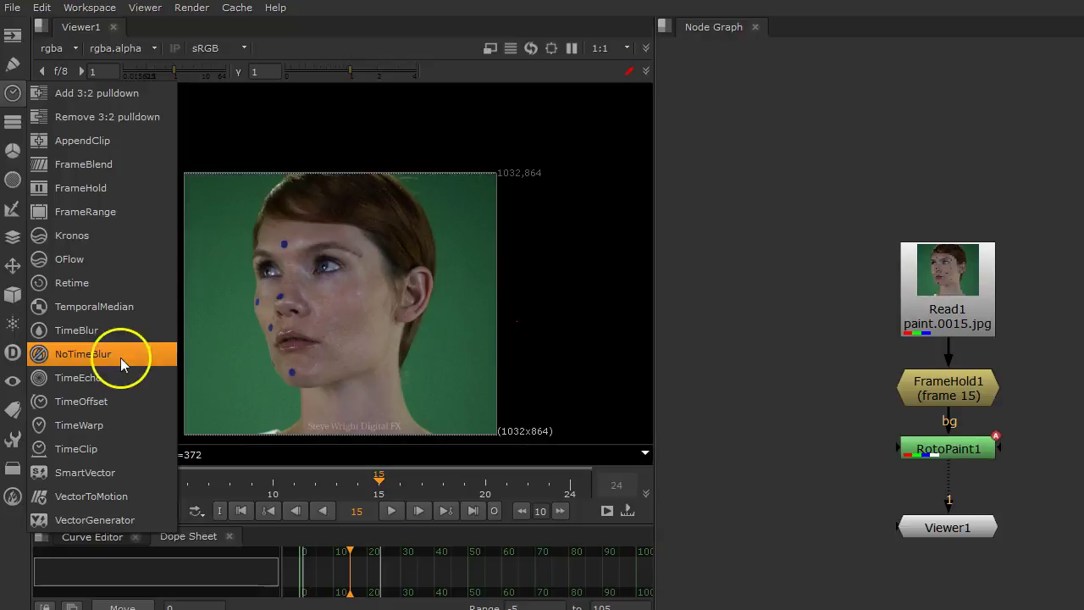
click(105, 479)
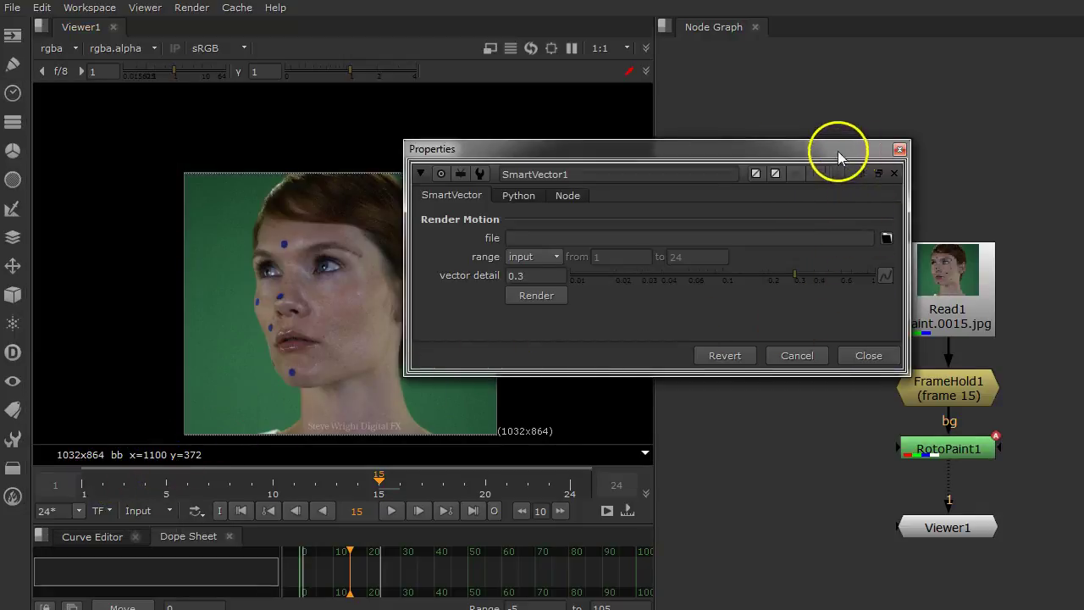
drag(838, 151, 565, 131)
drag(871, 302, 783, 303)
drag(720, 259, 943, 286)
drag(764, 306, 756, 296)
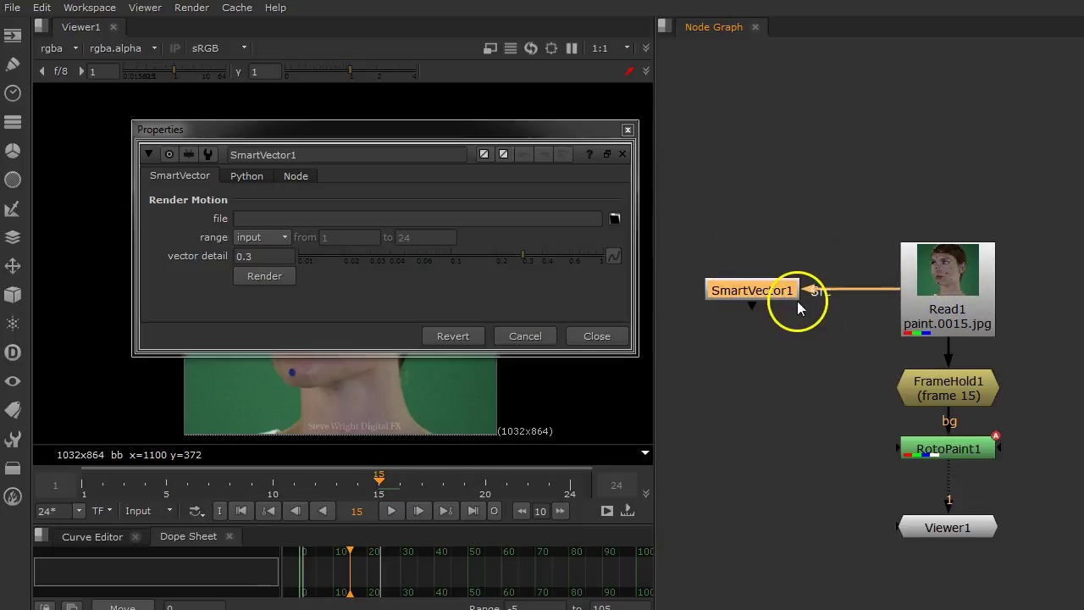
View the SmartVector node and set its output file to paint.###.exr inside a new folder named paint in Pictures
key(1)
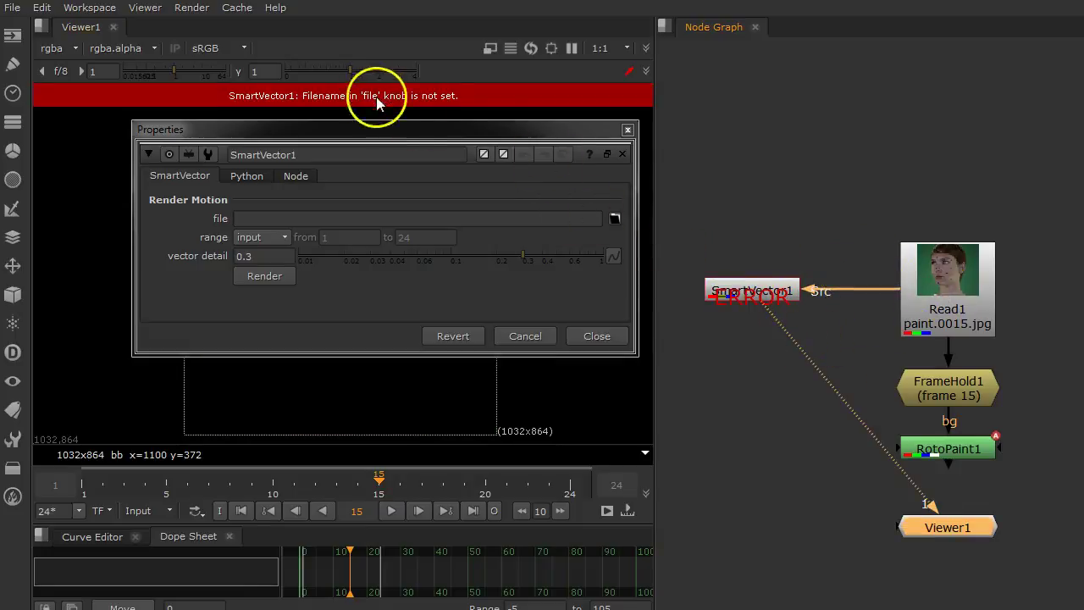
drag(396, 129, 598, 161)
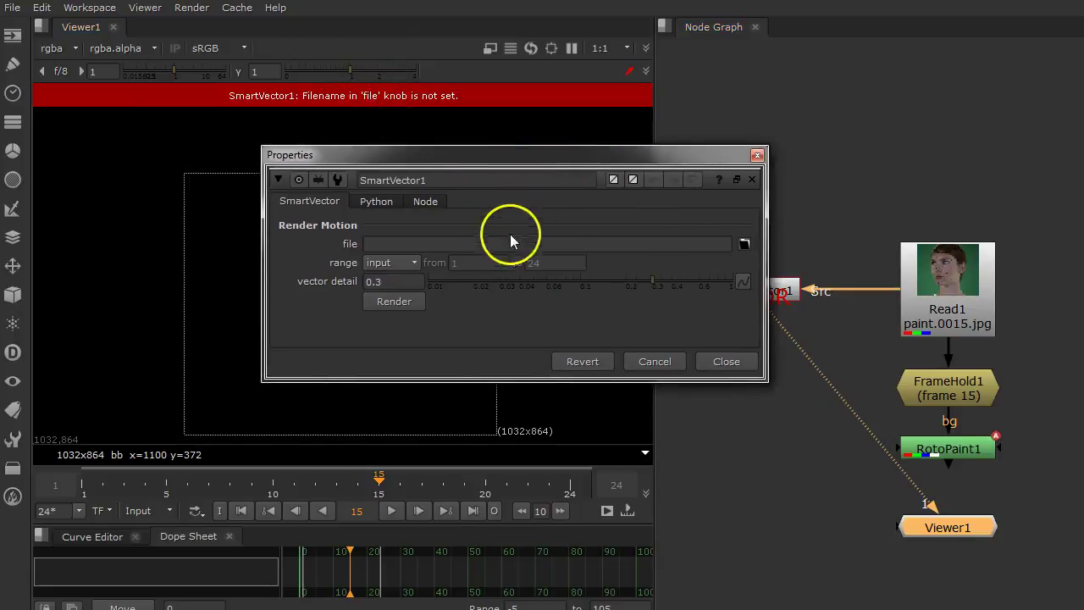
click(748, 239)
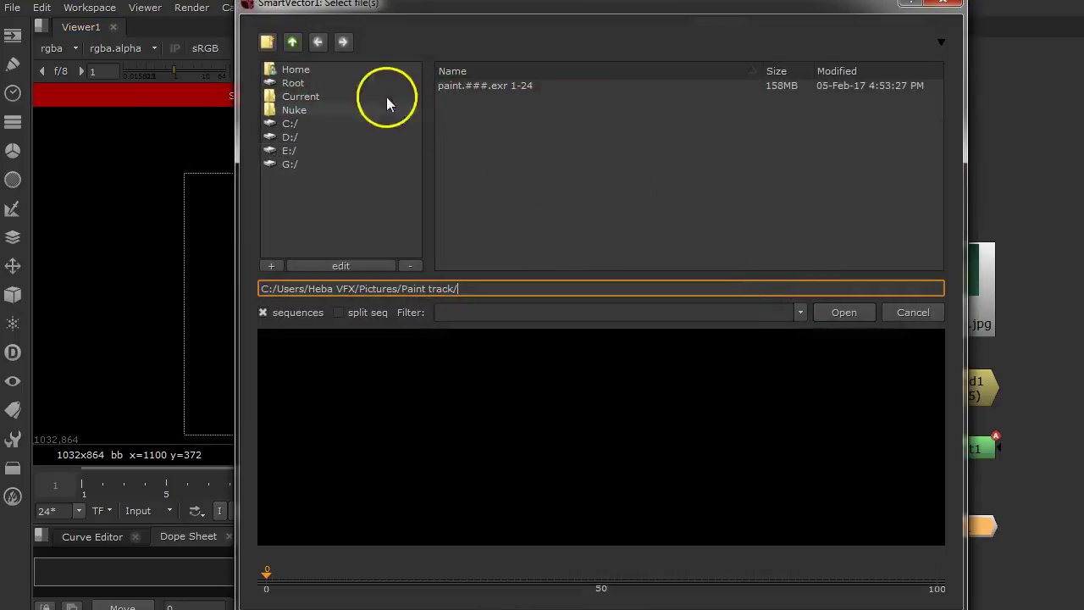
click(292, 43)
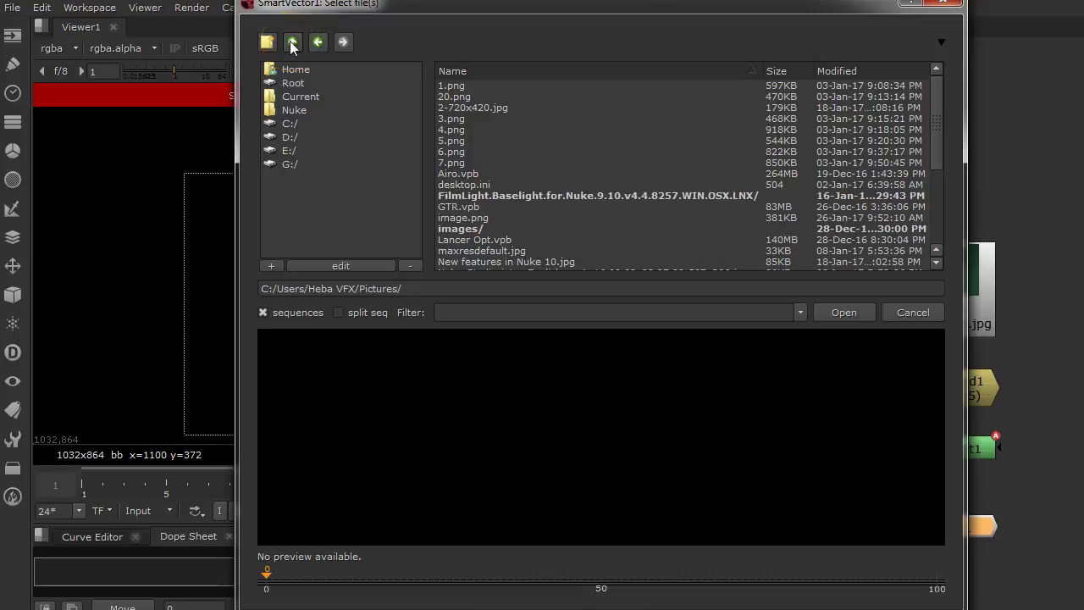
click(266, 42)
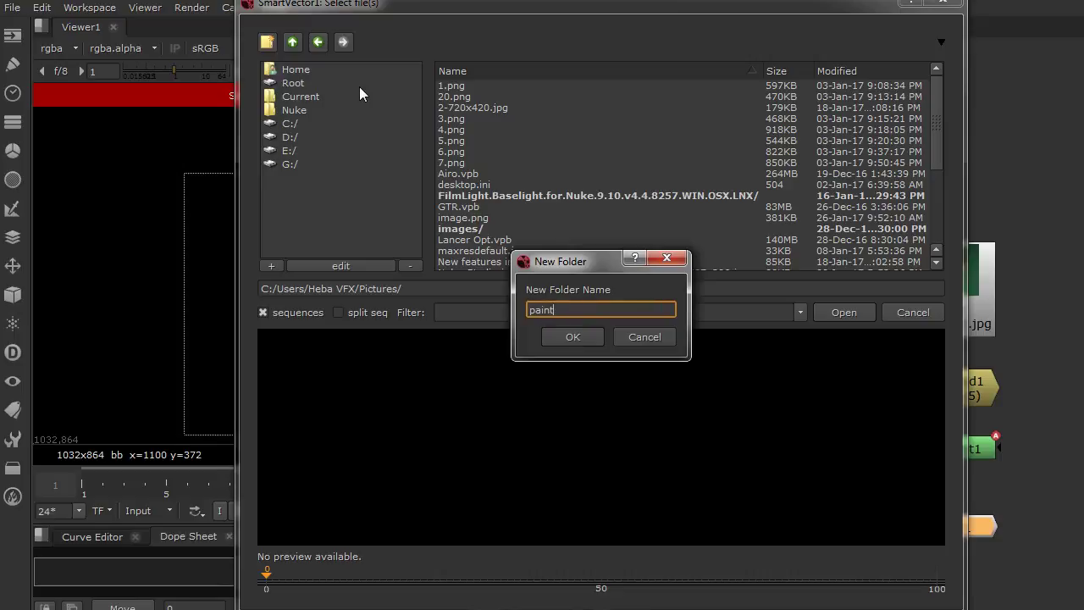
text(paint)
click(576, 336)
click(539, 289)
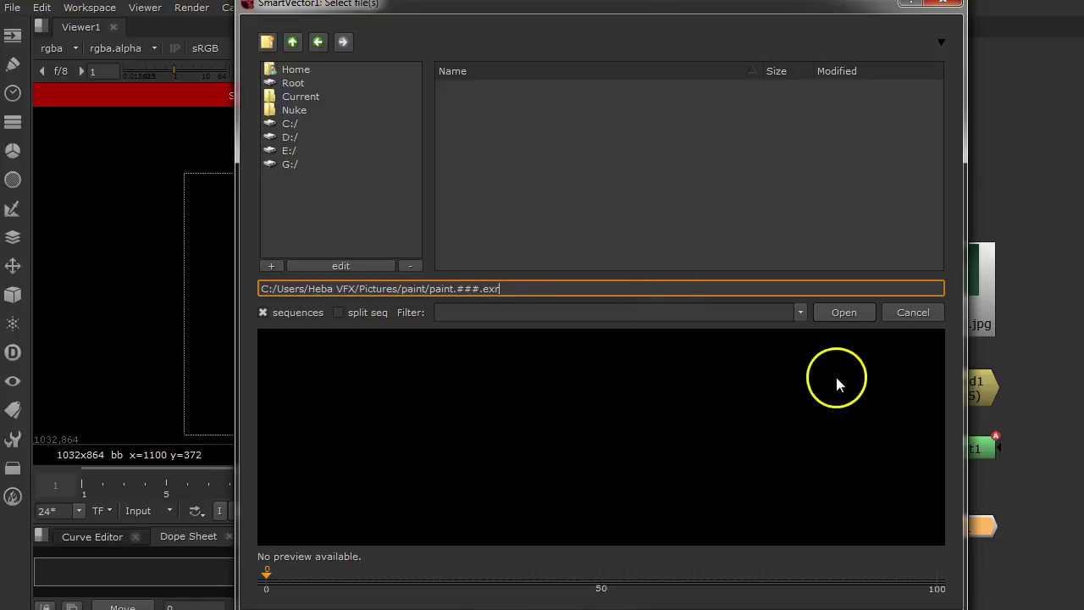
click(844, 313)
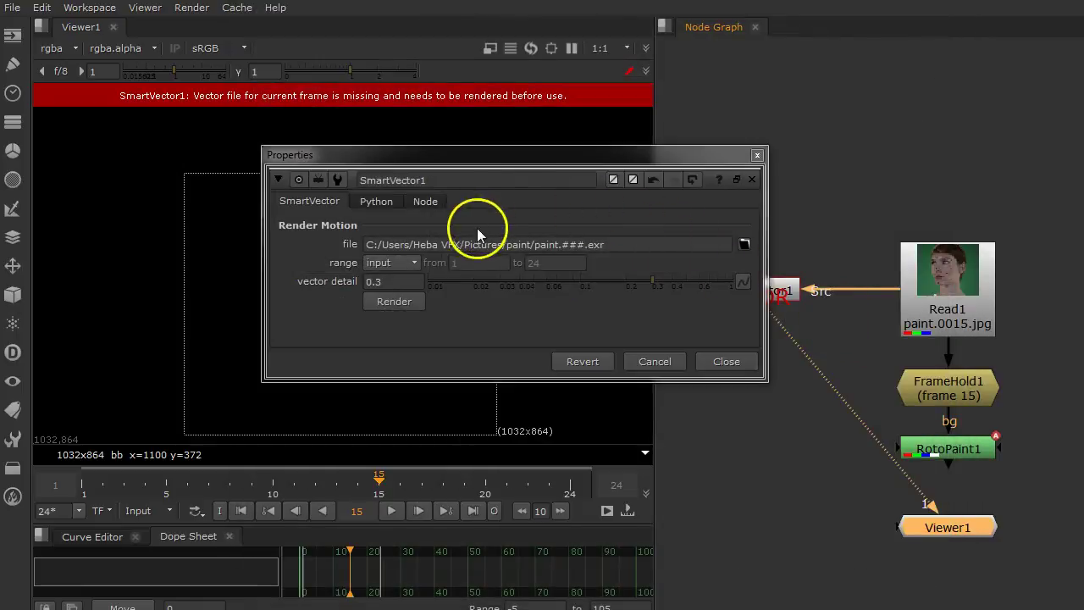
Render the SmartVector node's motion vectors and move the node to the other side of Read1
drag(515, 159, 669, 131)
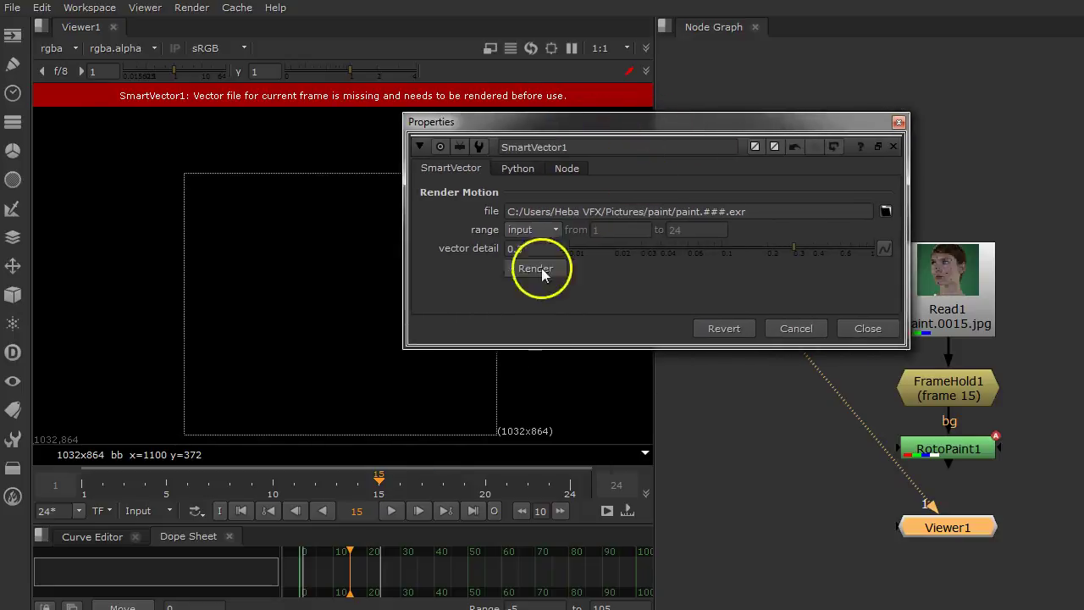
click(549, 268)
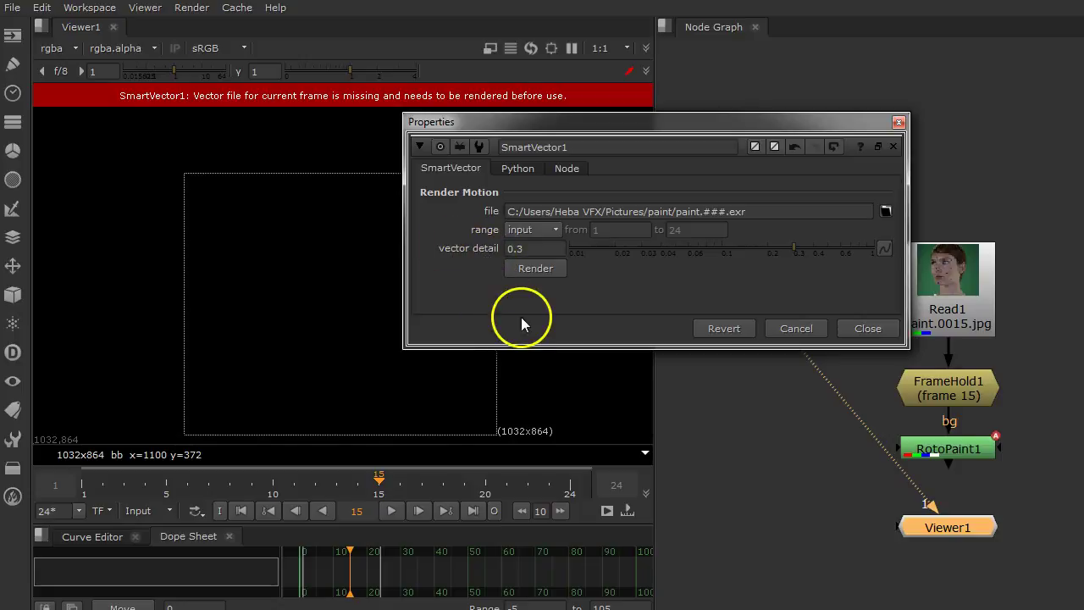
click(532, 268)
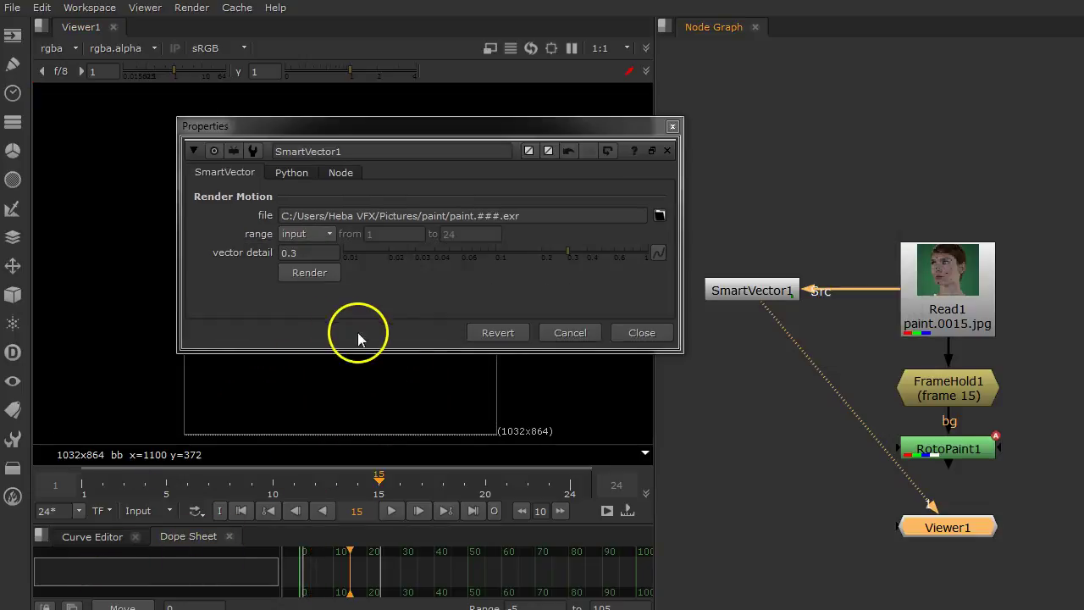
click(641, 333)
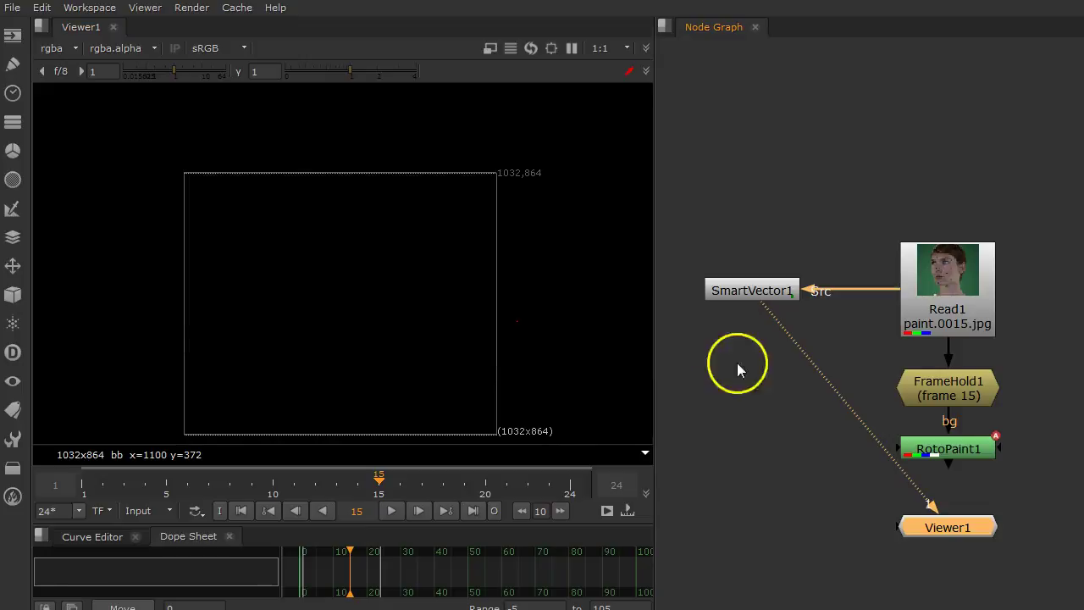
scroll(771, 365, down, 2)
drag(757, 312, 984, 273)
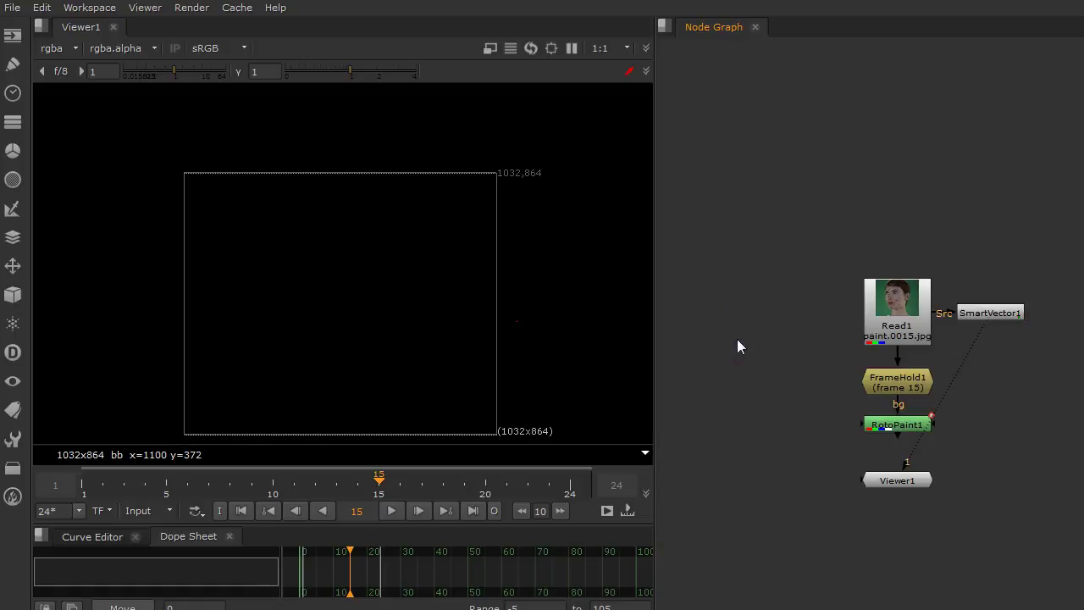
key(t)
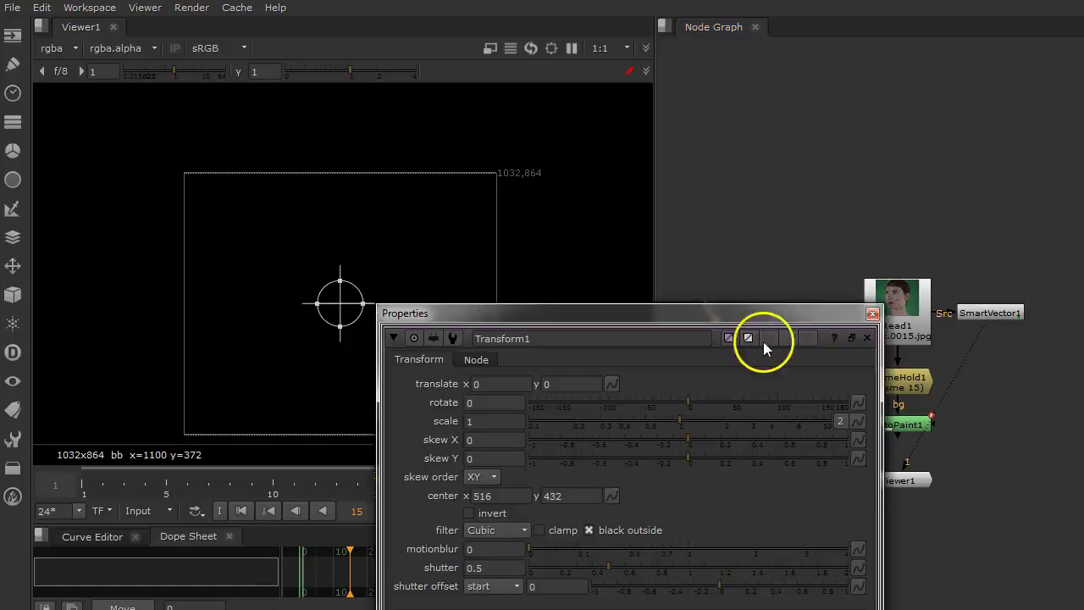
click(872, 314)
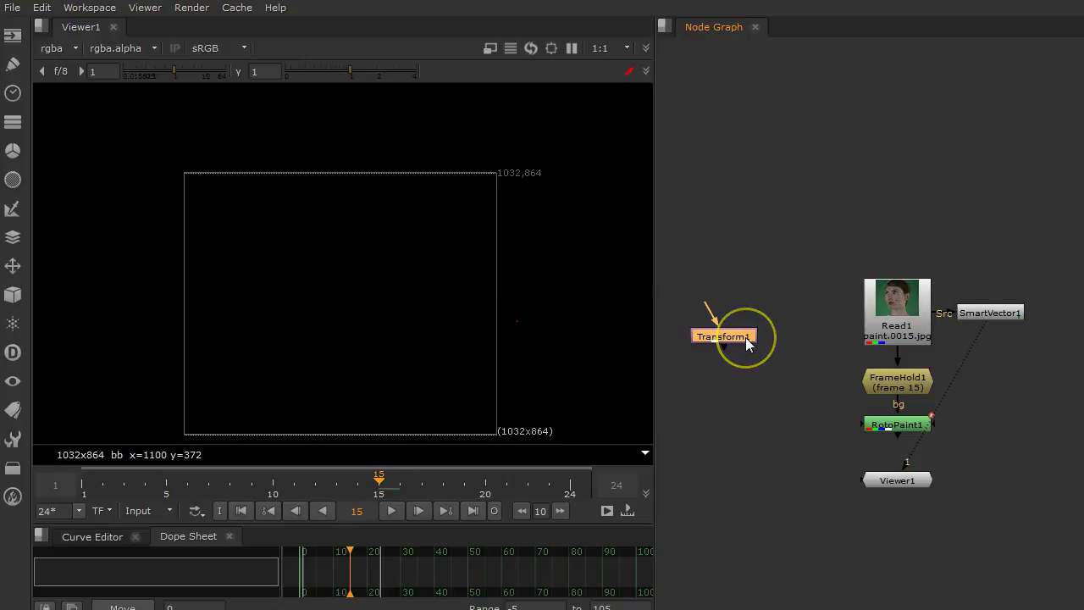
key(Delete)
Read in the motion vector sequence paint.###.exr 1-24 from the Paint track folder and place it beside Read1
key(r)
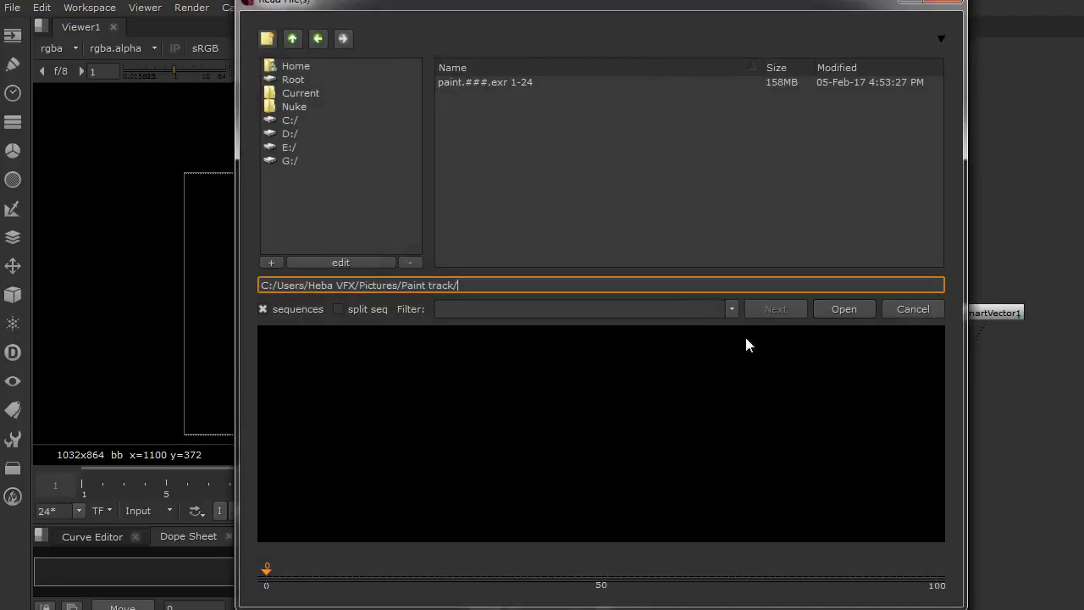
click(500, 84)
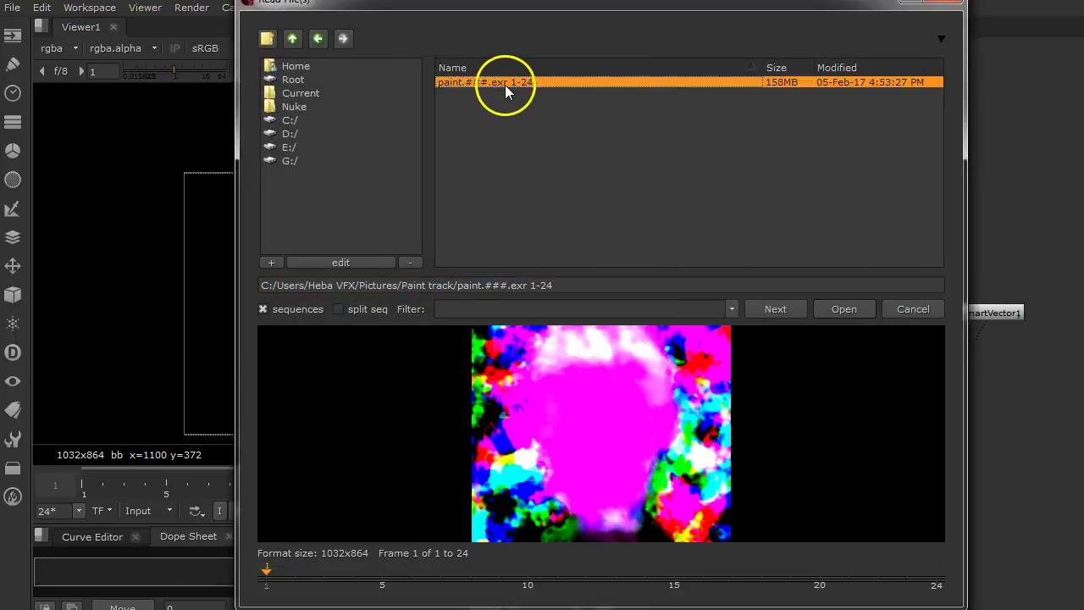
drag(271, 573, 356, 571)
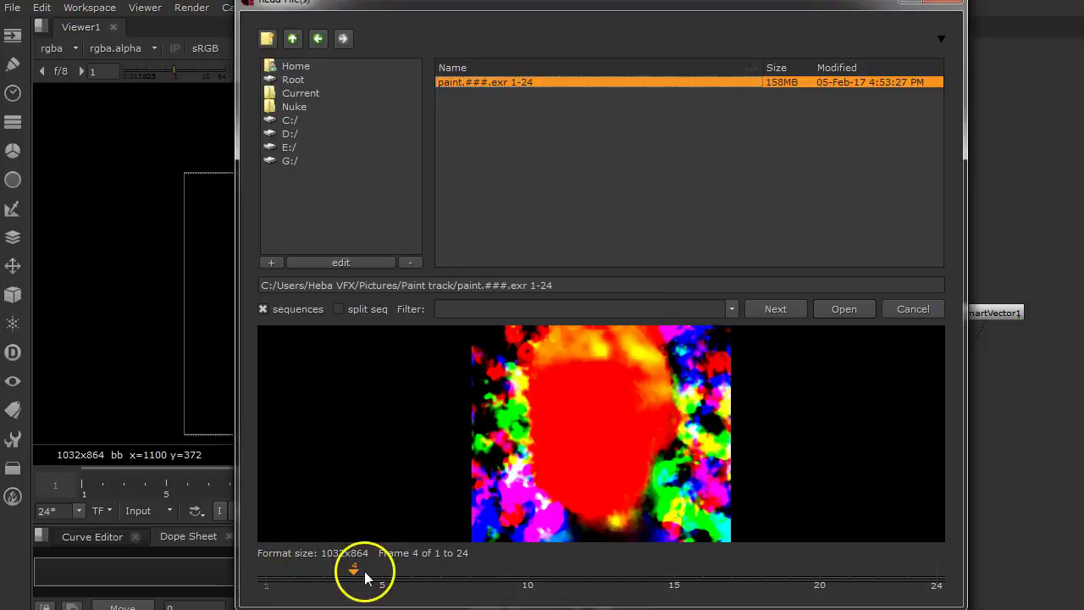
mouse_move(525, 578)
mouse_down()
mouse_move(872, 581)
mouse_move(323, 580)
mouse_up()
click(861, 319)
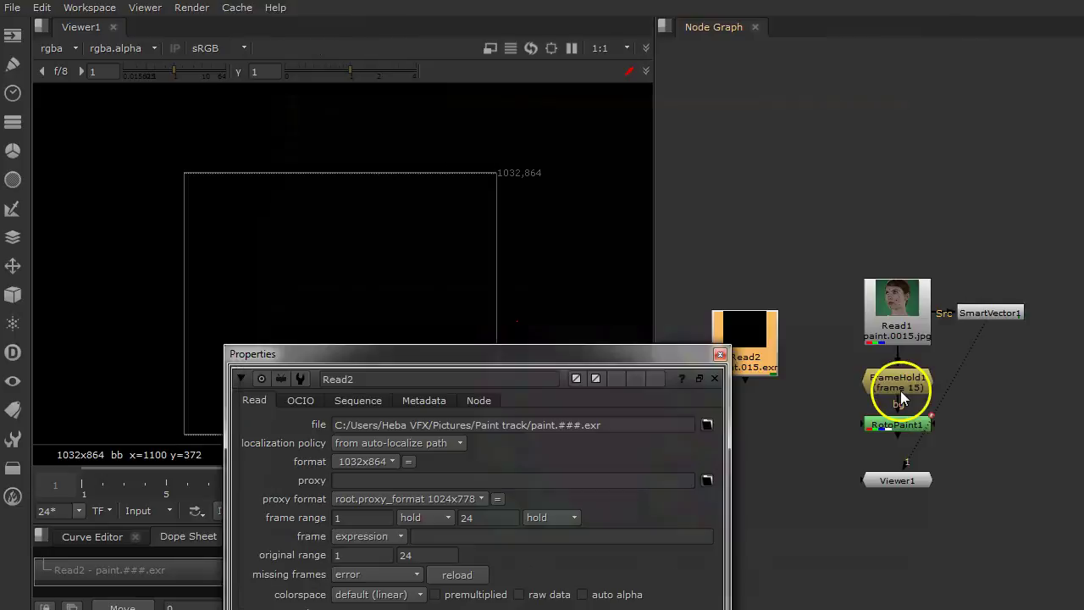
click(719, 352)
drag(725, 360, 717, 300)
middle_drag(842, 358, 838, 267)
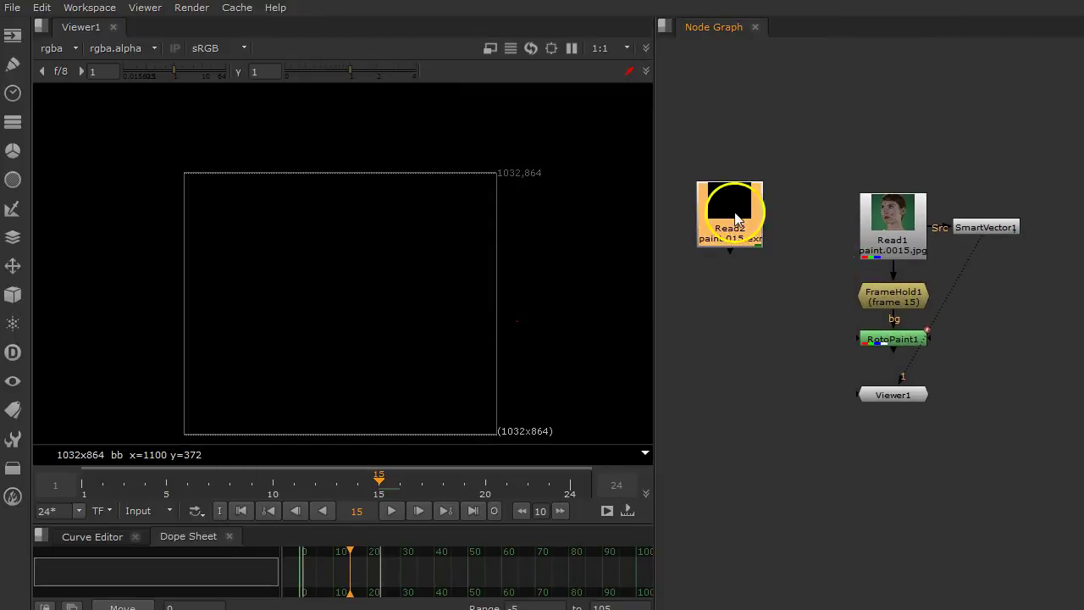
drag(735, 217, 752, 231)
click(801, 345)
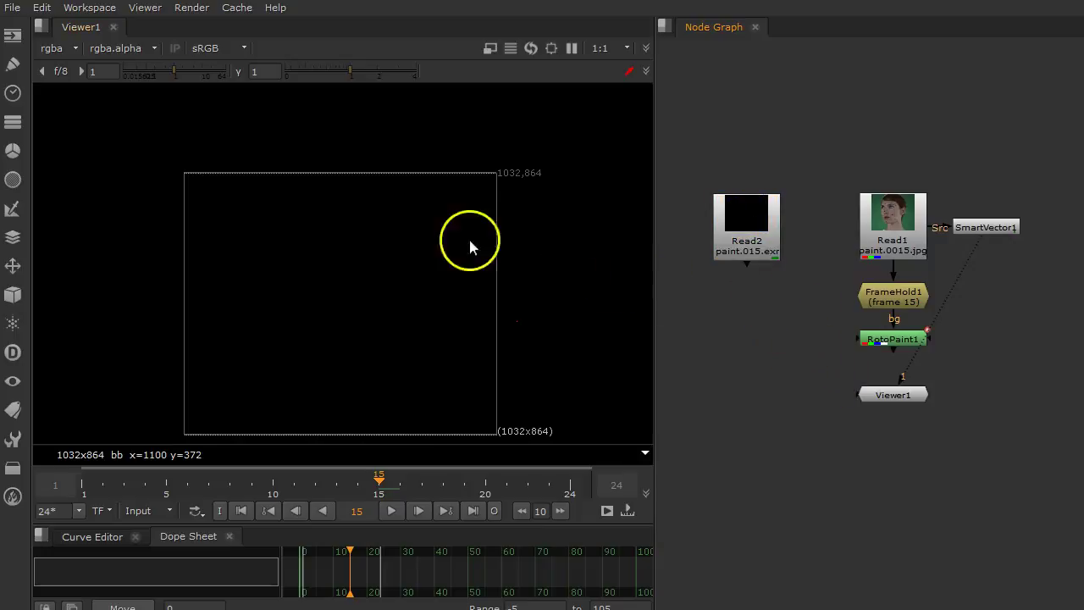
Add a VectorDistort node, connecting its SmartVector input to Read2 and its Src input to RotoPaint1
click(13, 268)
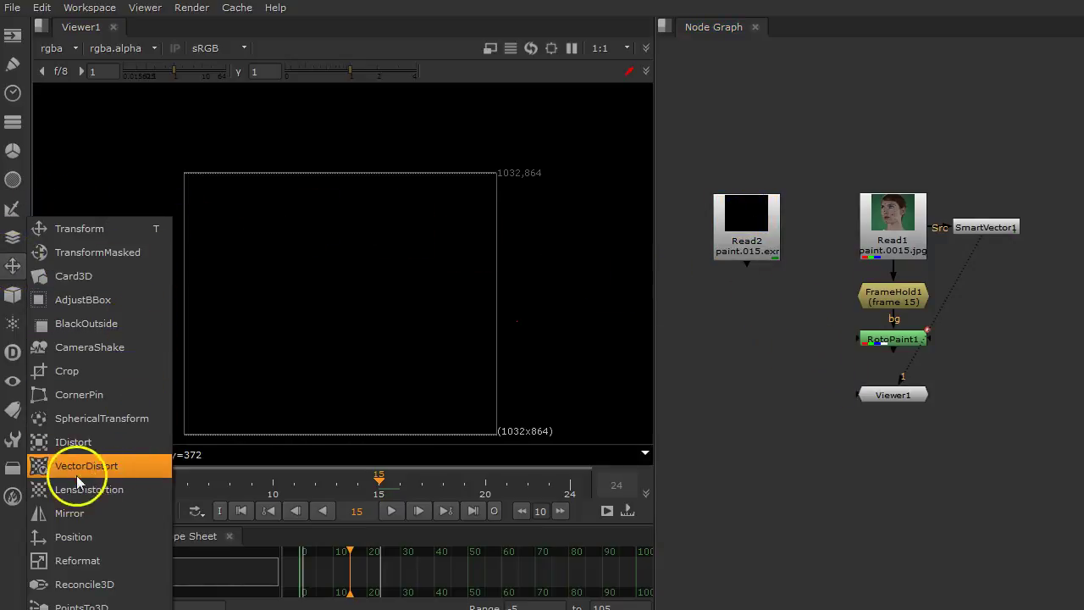
click(104, 469)
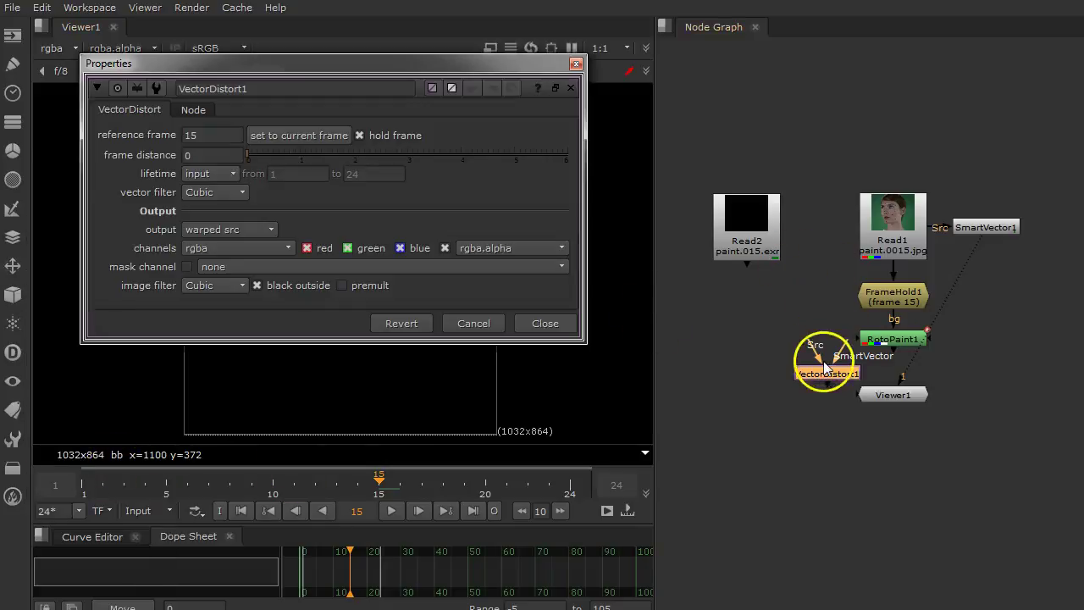
drag(812, 373, 745, 365)
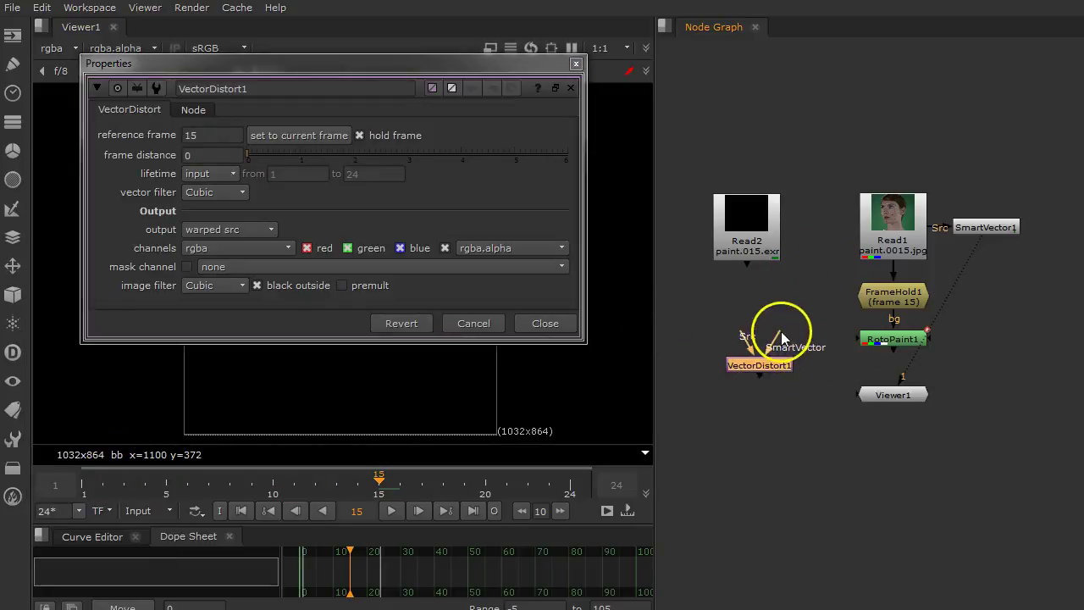
drag(781, 331, 745, 226)
drag(757, 365, 751, 344)
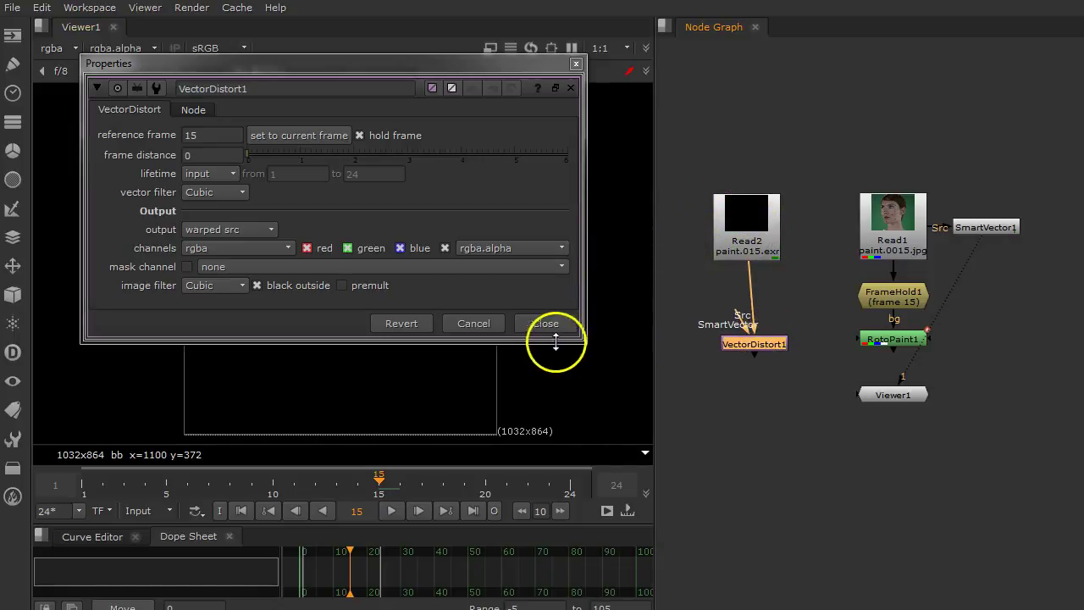
drag(734, 323, 886, 339)
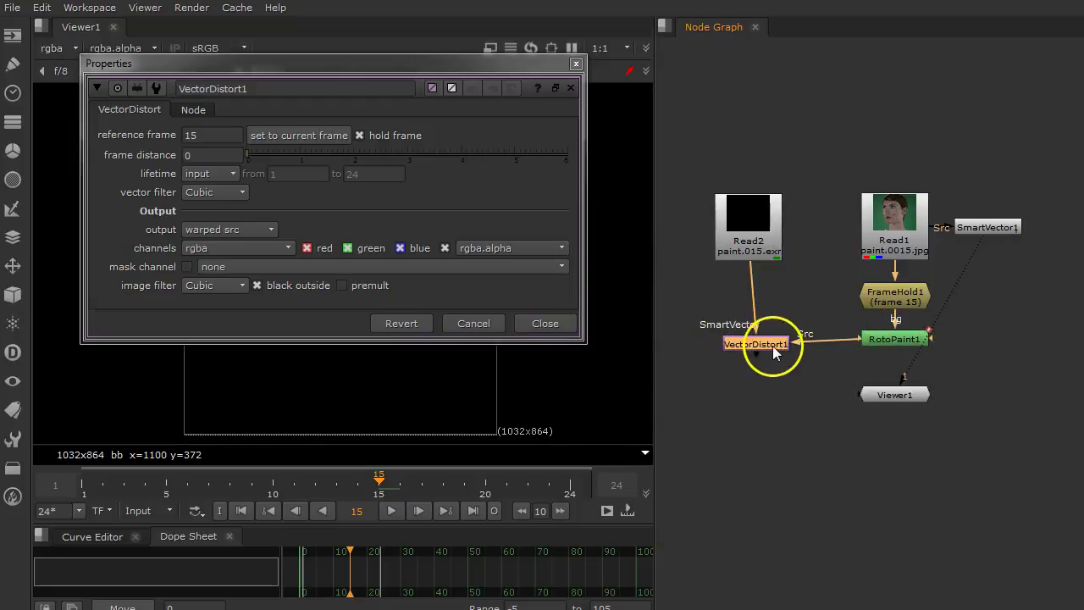
drag(773, 345, 764, 342)
click(576, 64)
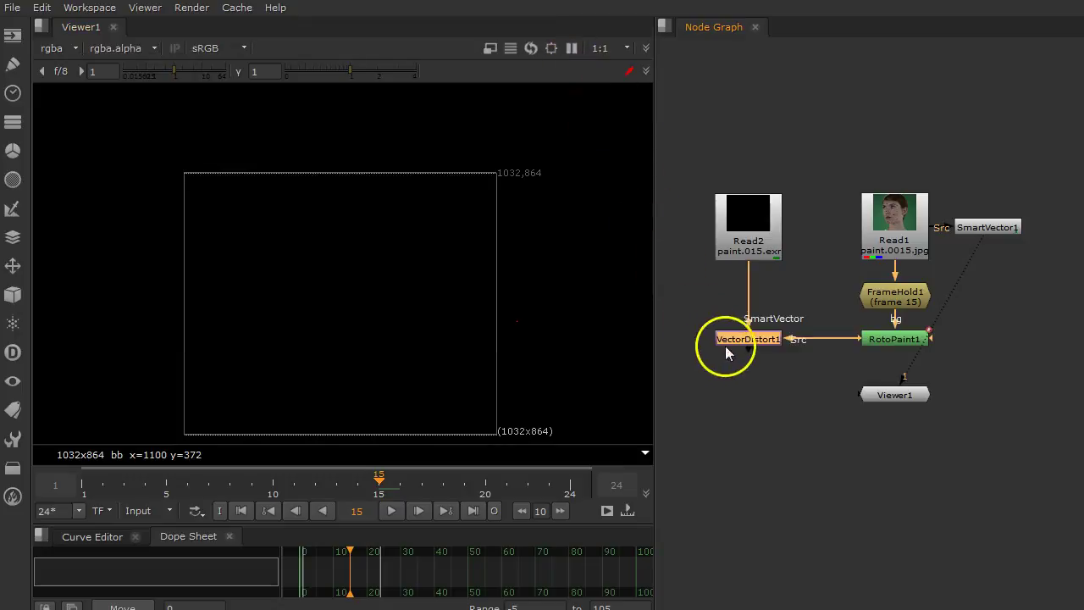
View the VectorDistort1 output and play it back to check how the painted frame follows the motion
key(1)
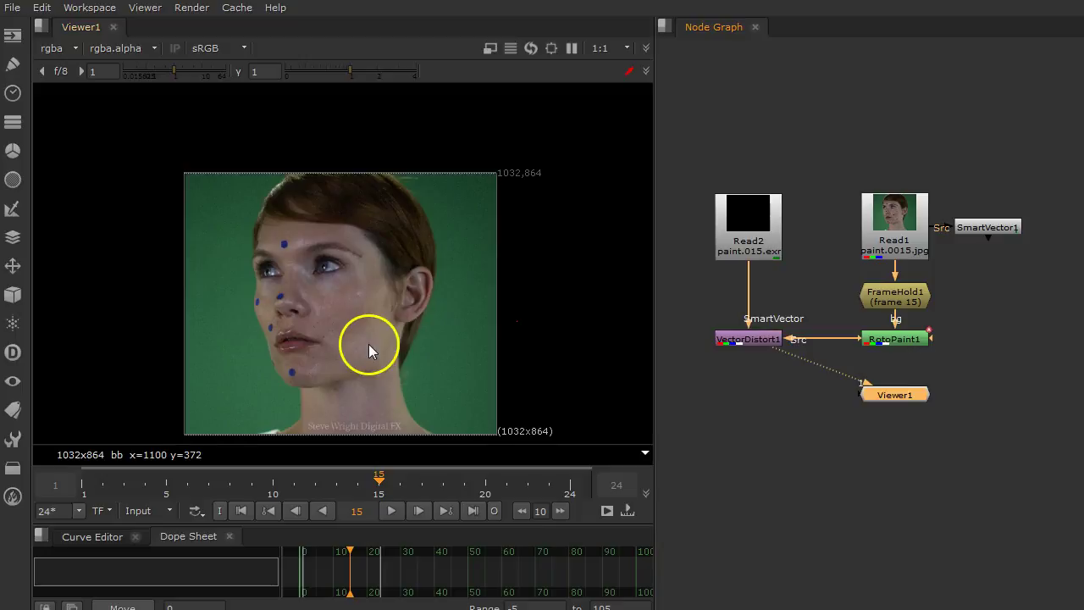
click(391, 510)
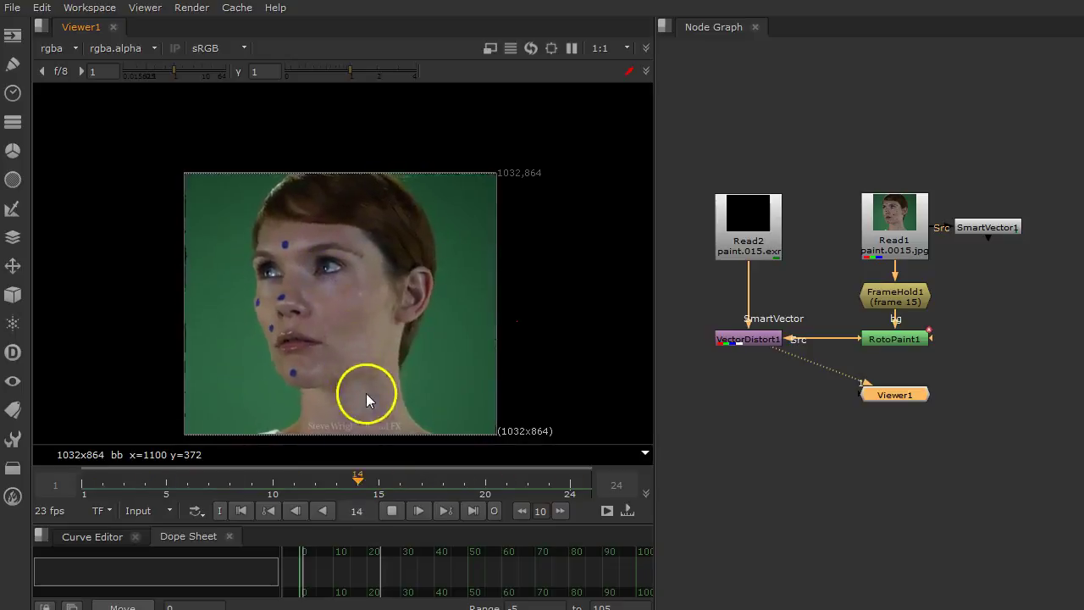
click(392, 511)
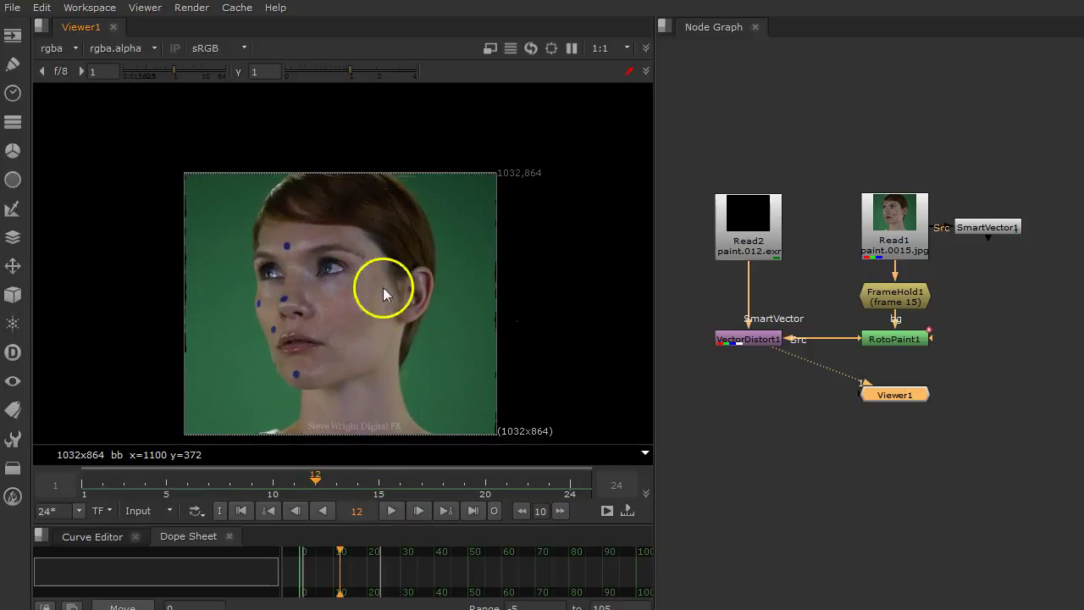
Set the lifetime of all eight clone strokes in RotoPaint1 to all frames and close its properties
double_click(906, 341)
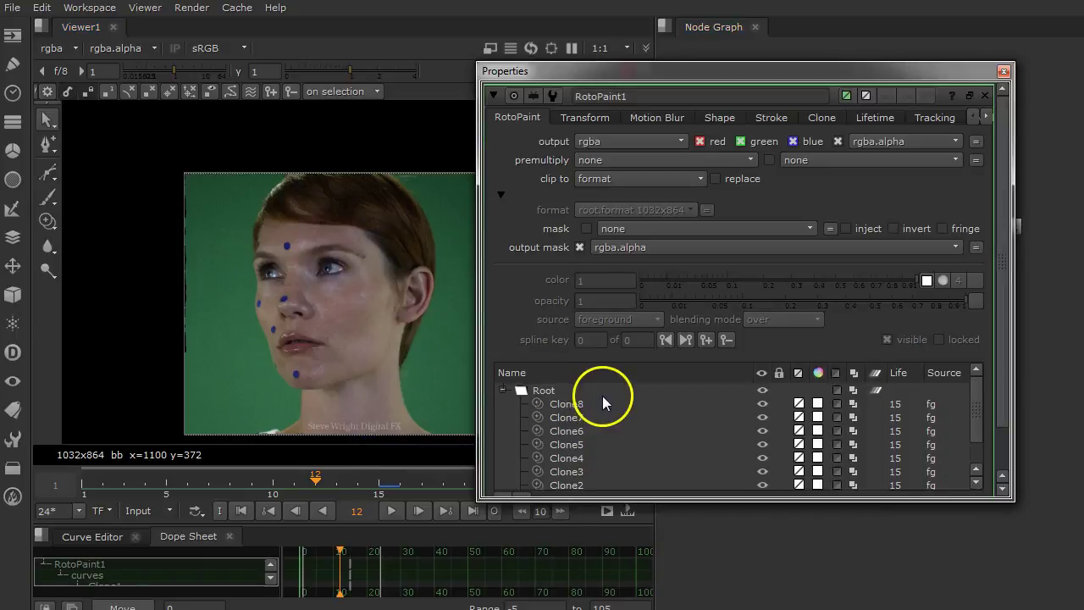
mouse_move(604, 404)
mouse_down()
mouse_move(569, 472)
mouse_move(603, 407)
mouse_up()
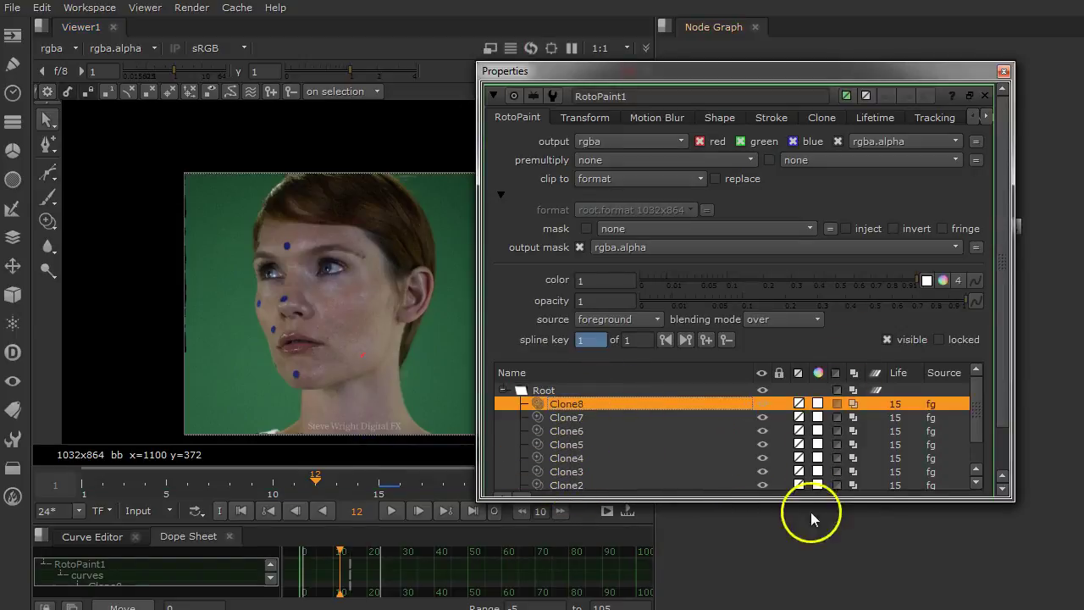
drag(803, 500, 804, 590)
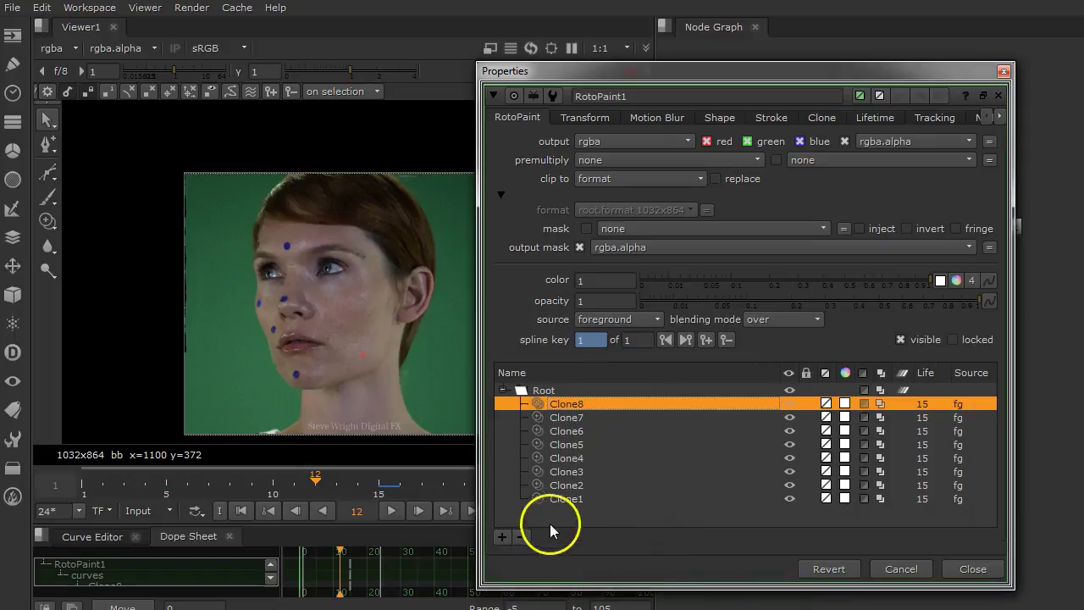
mouse_move(553, 525)
mouse_down()
mouse_move(581, 460)
mouse_move(575, 413)
mouse_up()
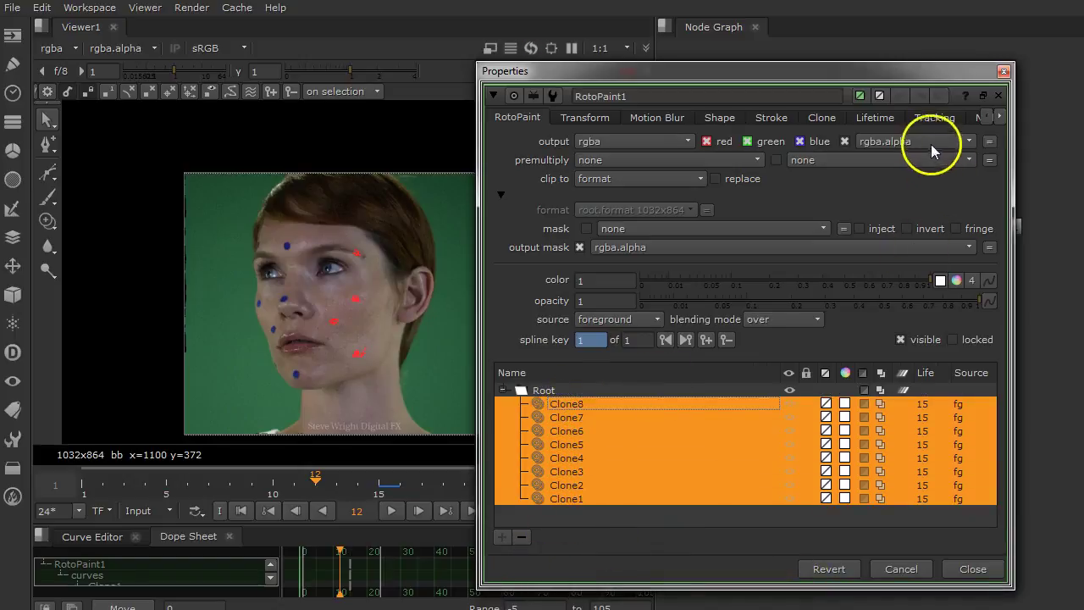
click(872, 118)
click(610, 142)
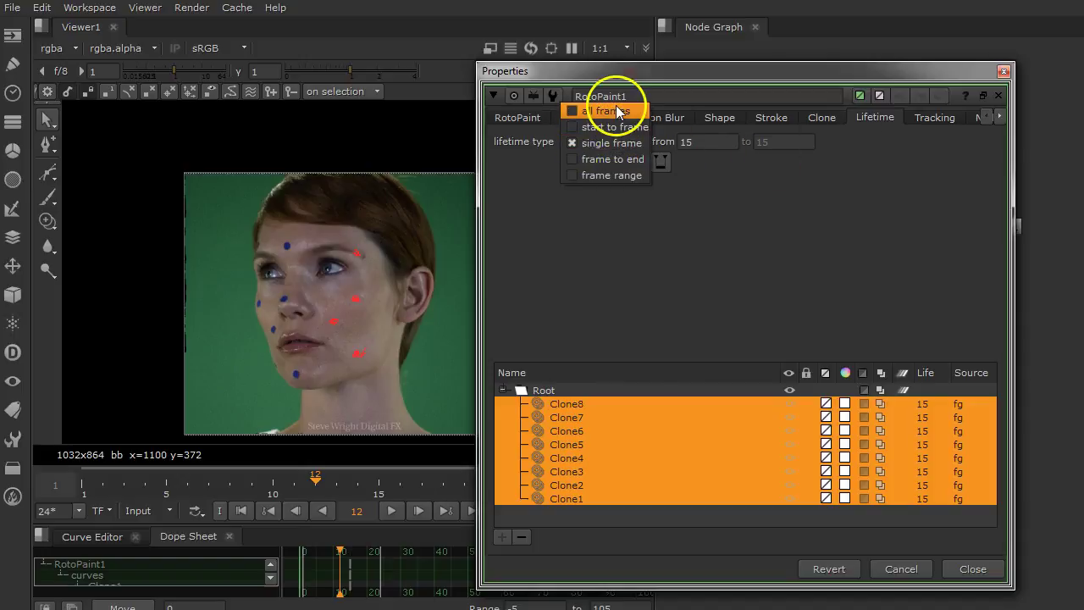
click(619, 111)
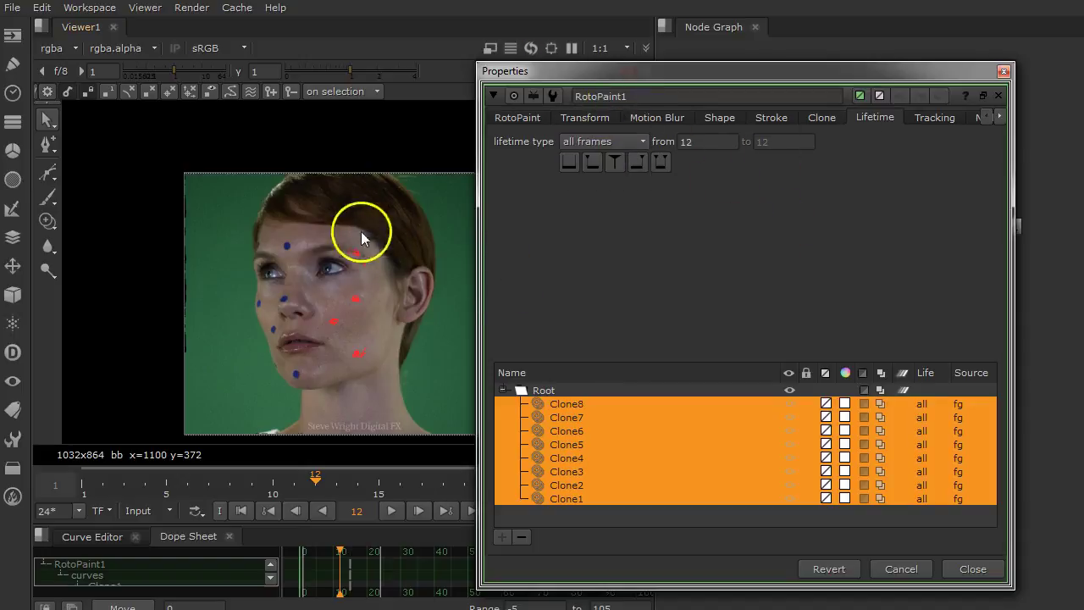
click(516, 117)
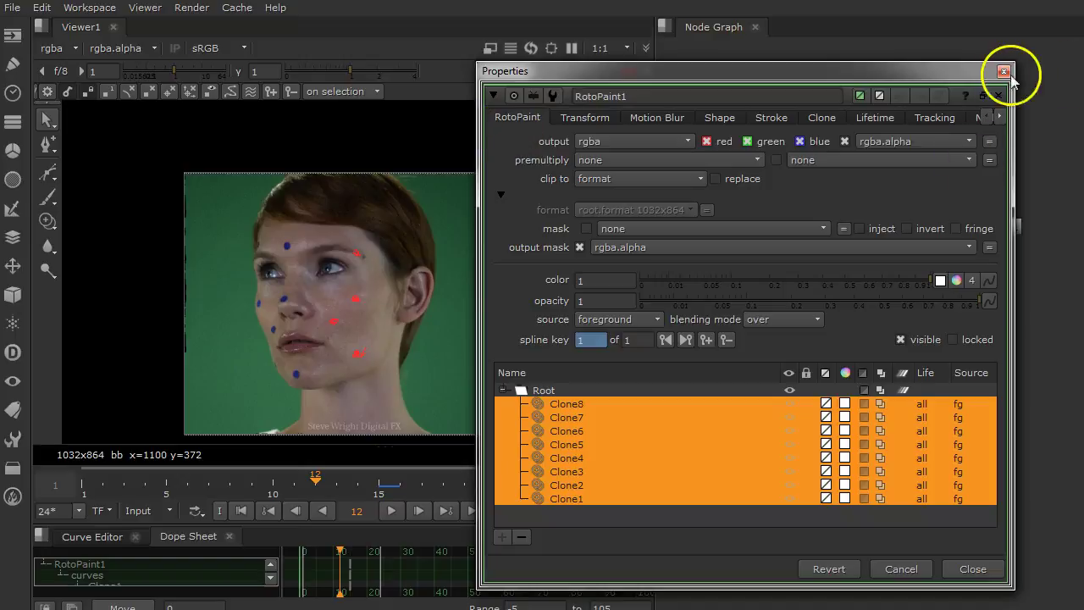
click(1003, 72)
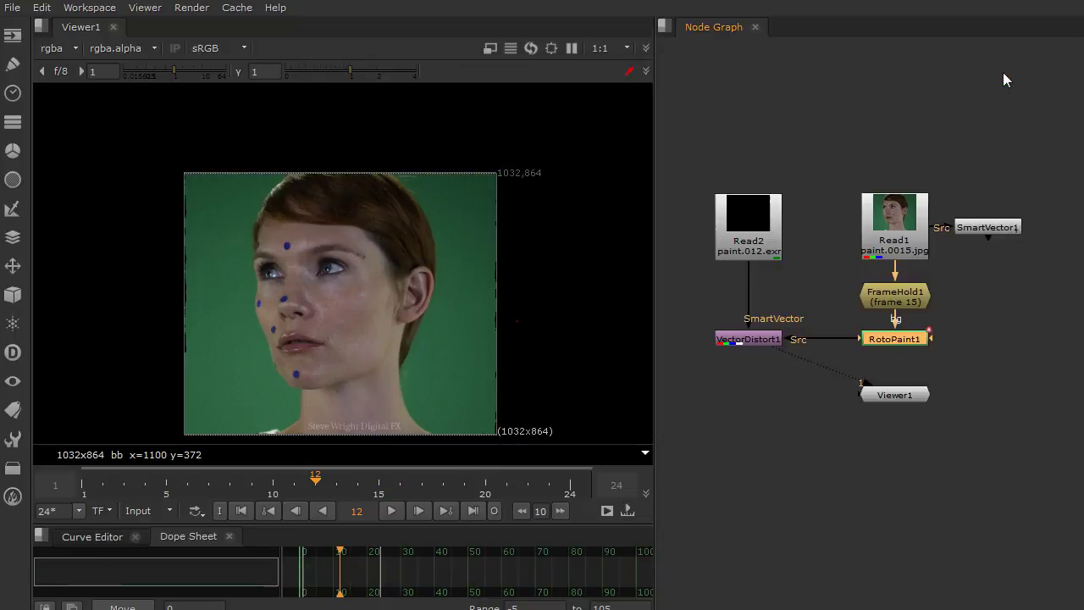
Move Viewer1 below VectorDistort1 and play back the distorted paint across the frame range
drag(889, 401, 748, 490)
click(391, 510)
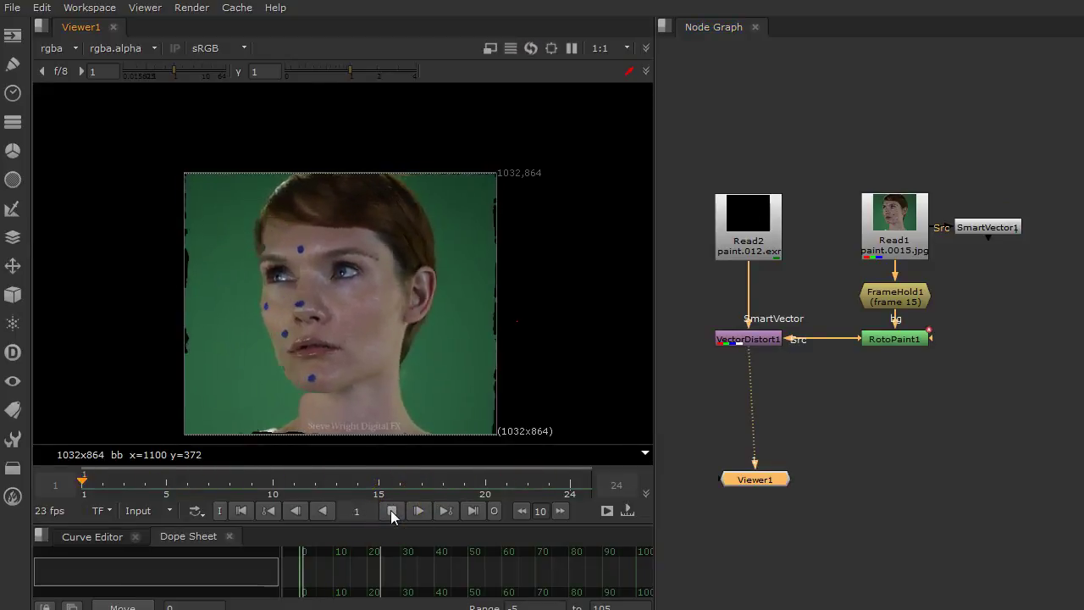
click(225, 373)
click(873, 375)
click(392, 511)
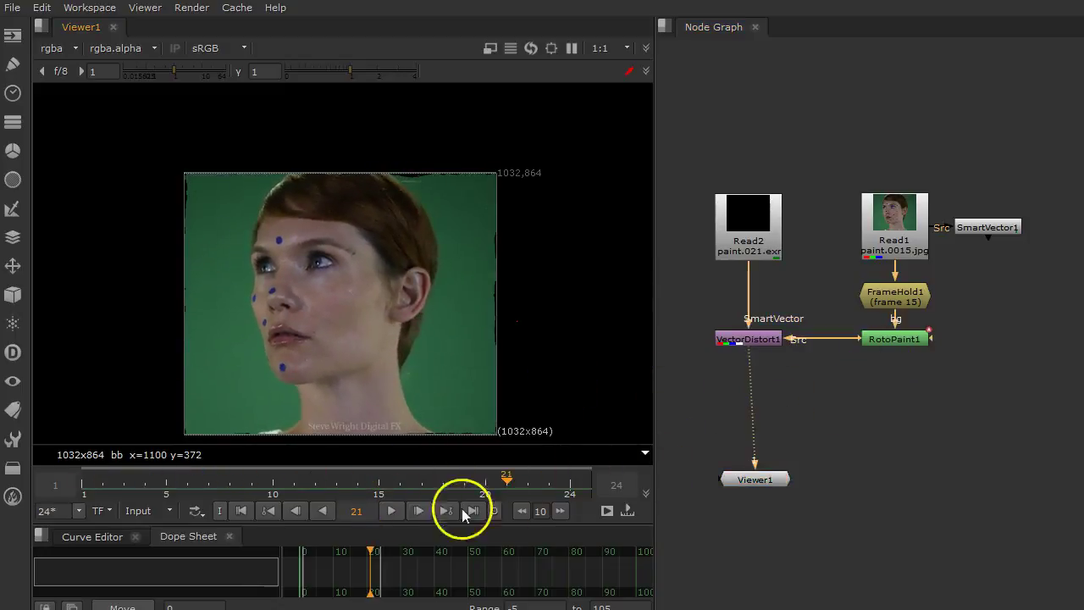
View the RotoPaint1 output and toggle between its alpha channel and full colour to inspect the paint strokes' matte
click(885, 343)
key(1)
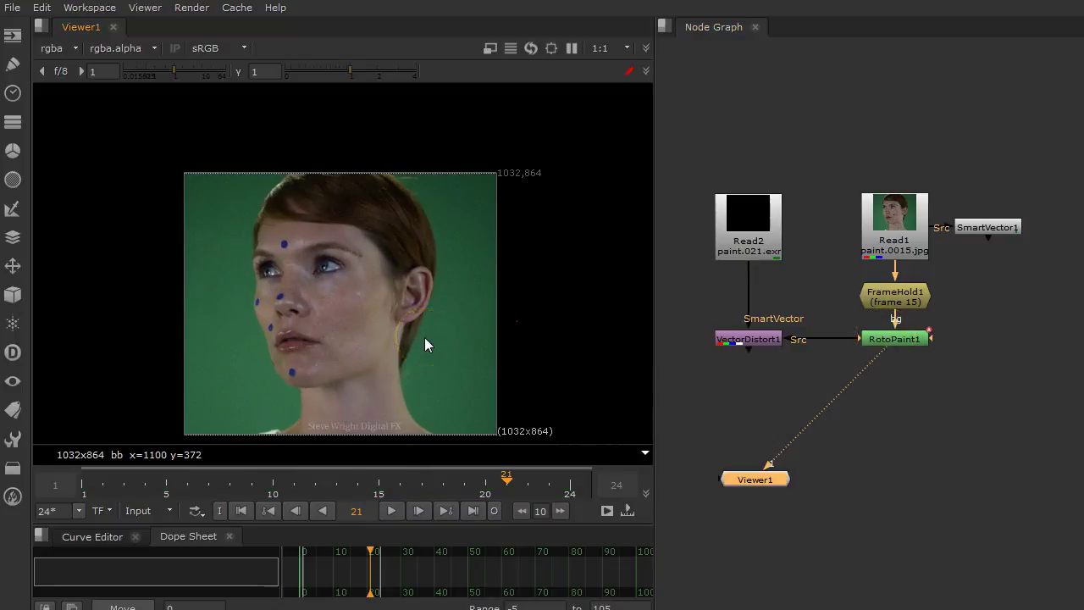
key(a)
key(a)
key(a)
key(a)
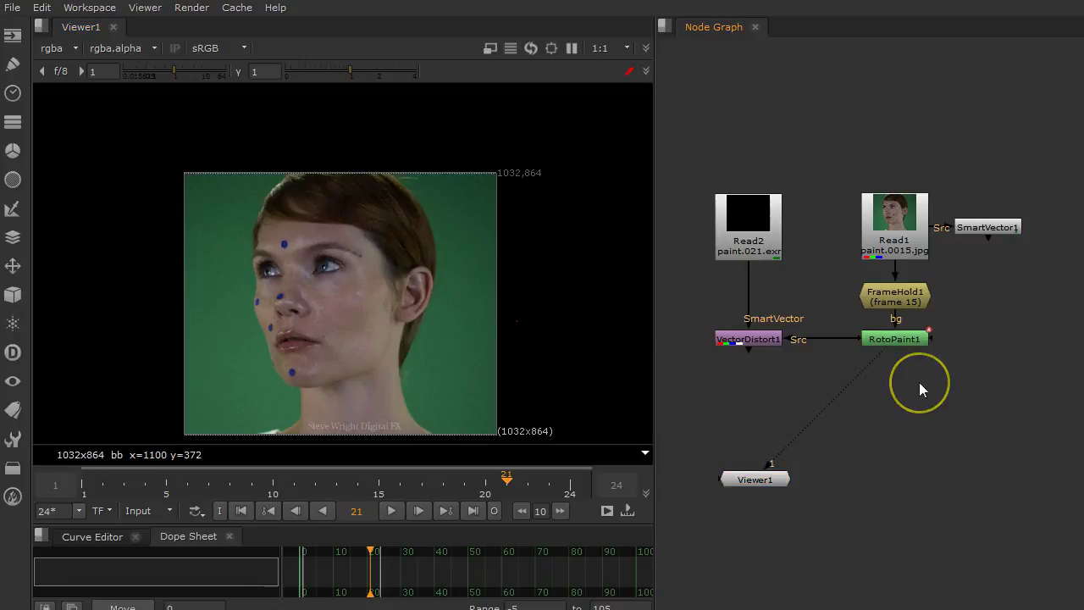
Add a Premult node directly below RotoPaint1, between it and the viewer
key(Tab)
text(pre)
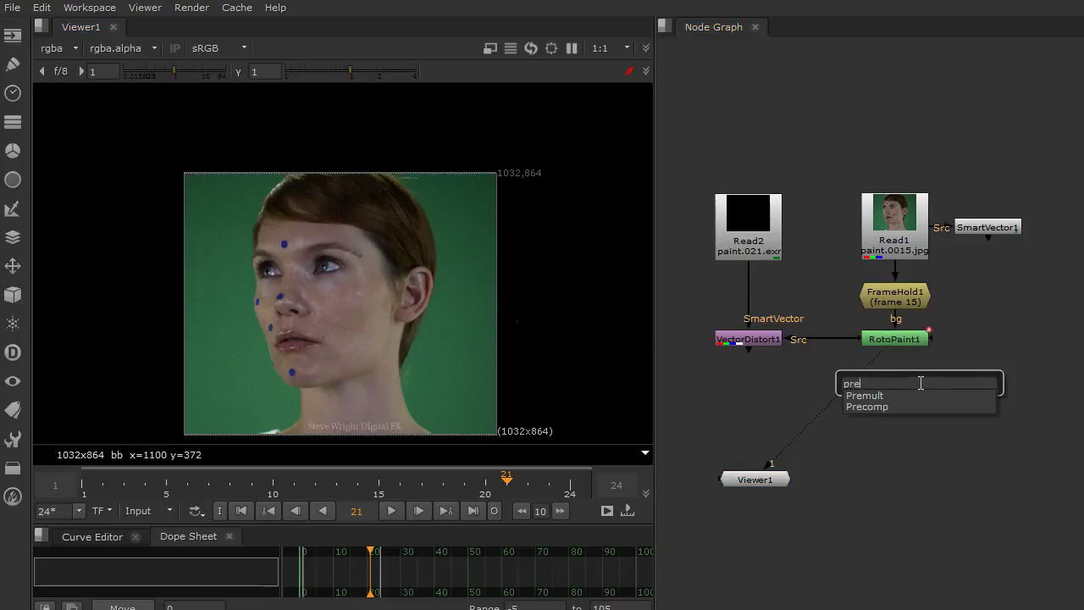
key(Down)
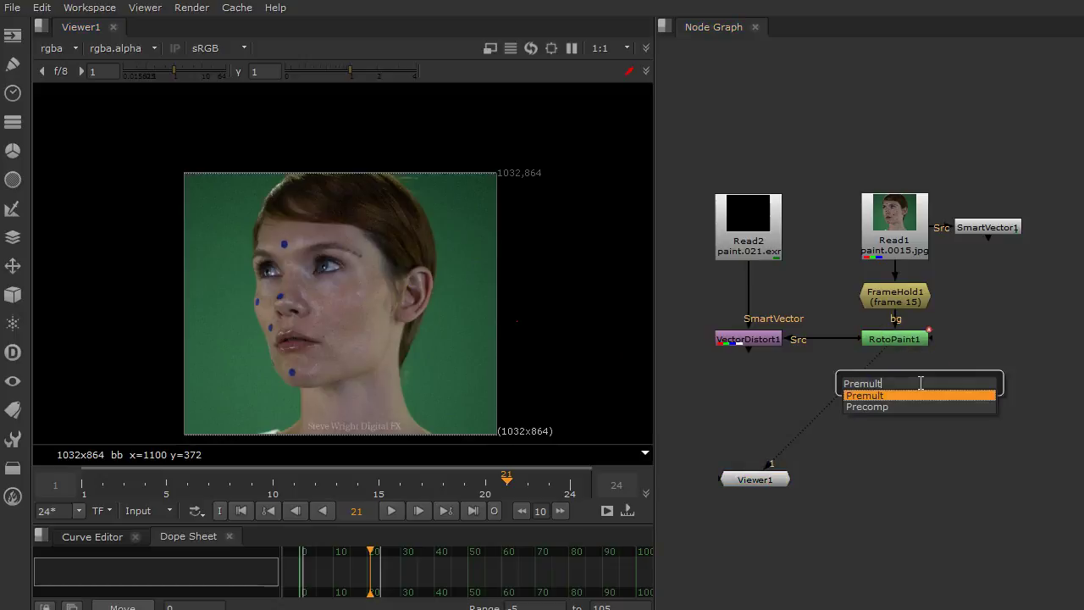
key(Return)
drag(919, 383, 895, 383)
drag(747, 306, 1009, 180)
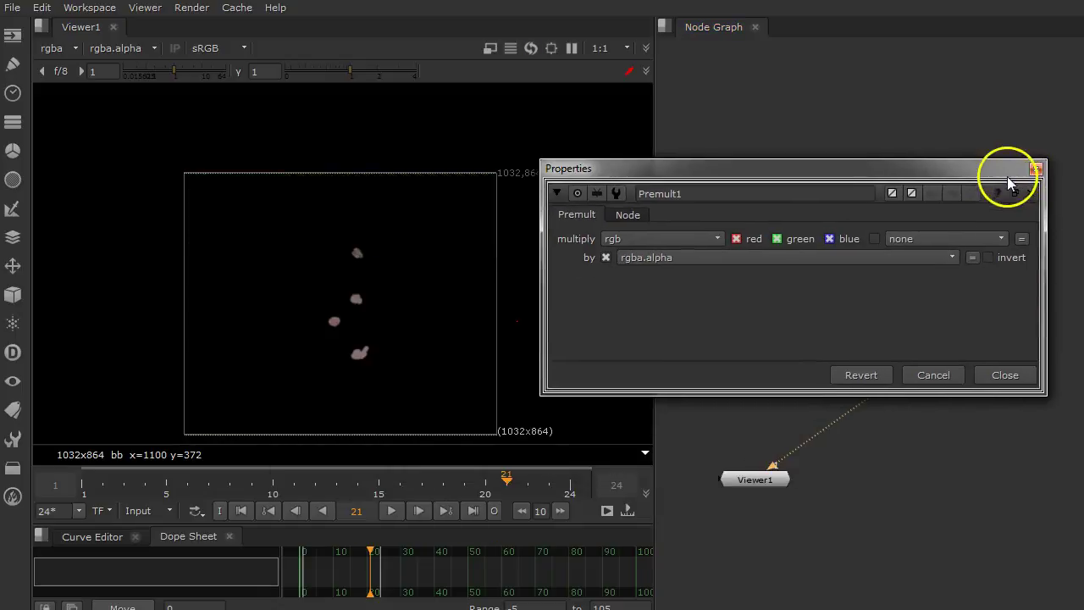
Scrub between frames 17 and 20 to check the isolated paint patches, and close the Premult1 properties
drag(508, 484, 424, 484)
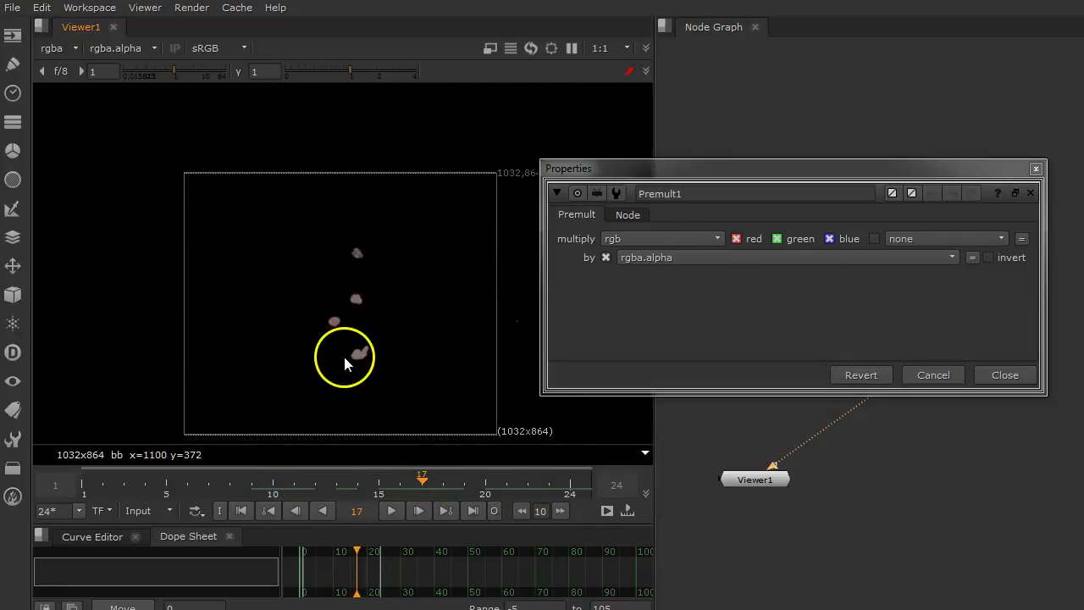
drag(423, 481, 485, 480)
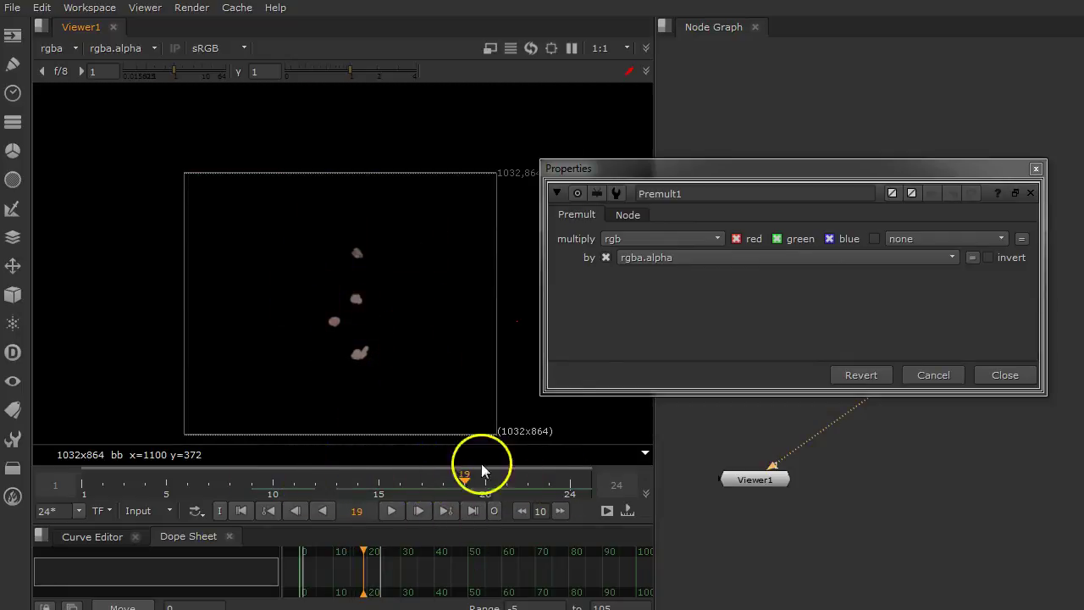
click(624, 177)
drag(677, 184, 328, 179)
click(656, 370)
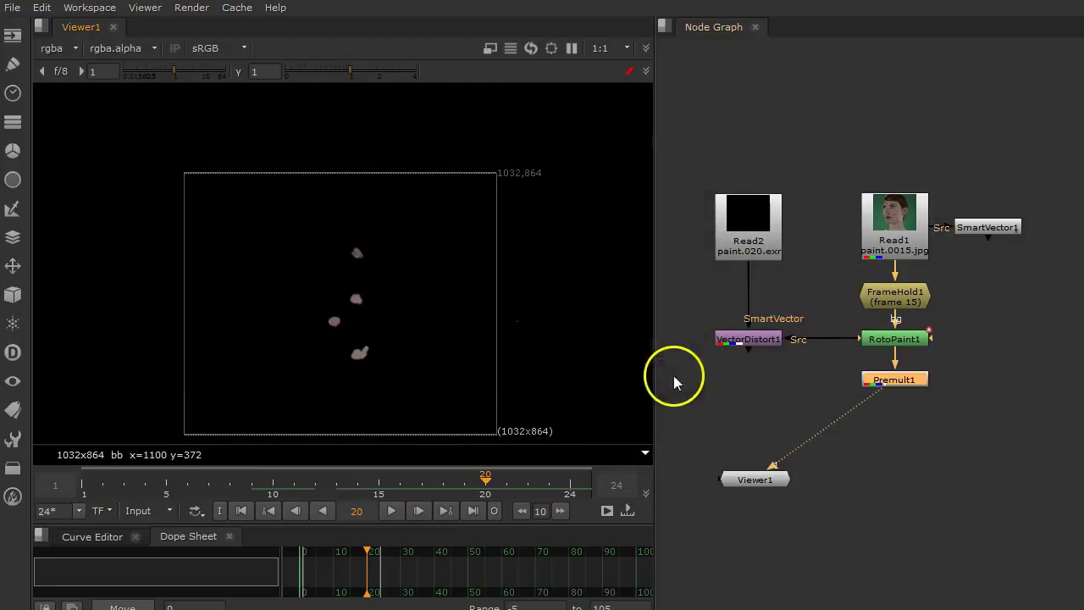
Connect VectorDistort1's Src input to Premult1 instead of RotoPaint1 and place VectorDistort1 level with Premult1
click(773, 419)
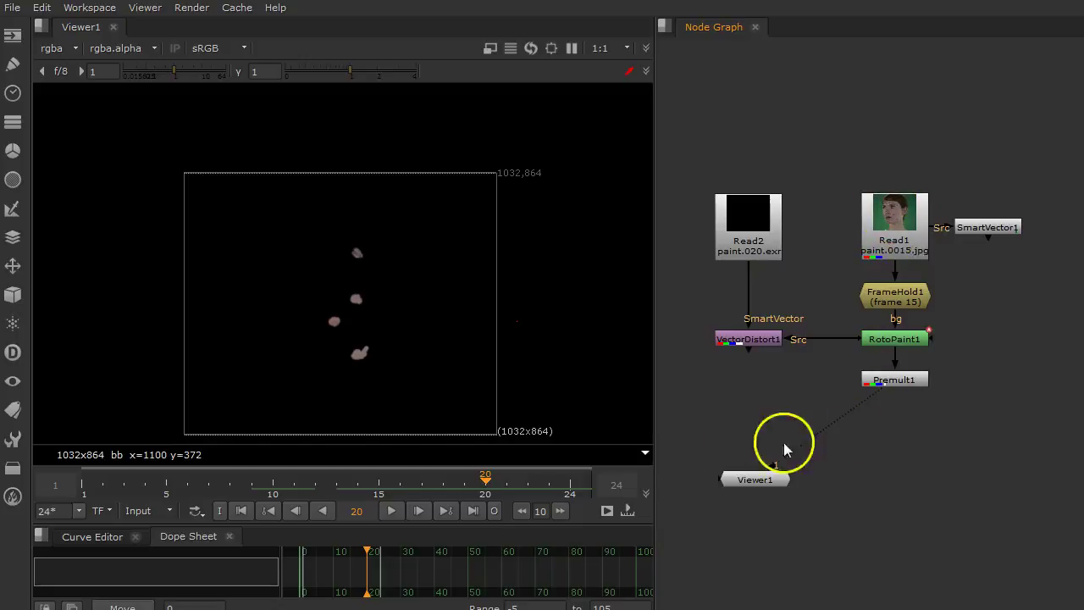
drag(737, 488, 762, 528)
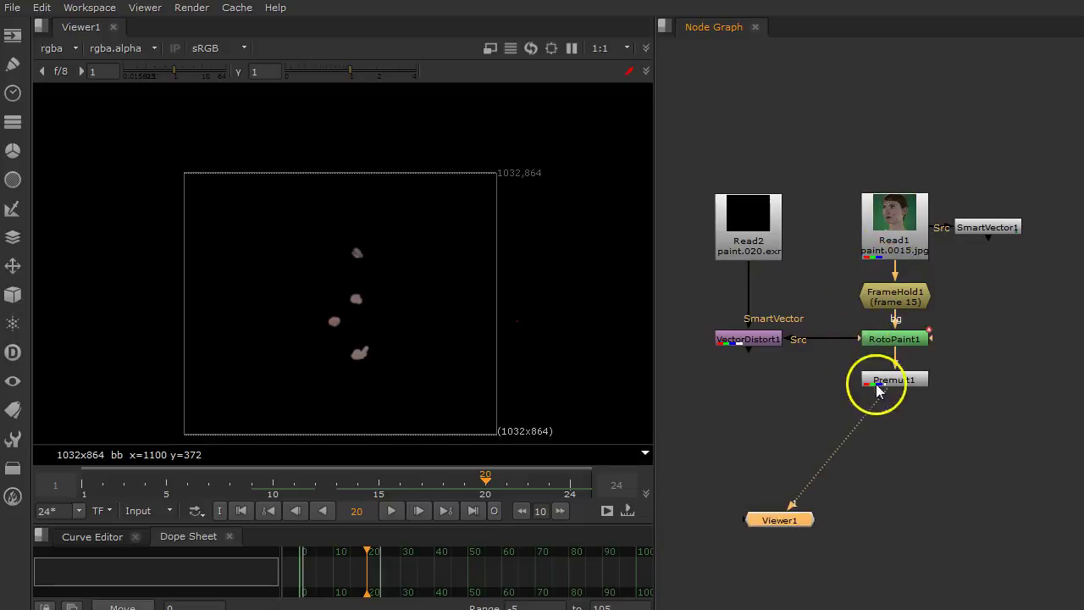
drag(853, 340, 889, 388)
drag(760, 341, 759, 389)
click(785, 440)
Move Viewer1 aside and add a Merge node with the over operation below VectorDistort1 and Premult1
drag(799, 525, 917, 544)
click(807, 489)
key(m)
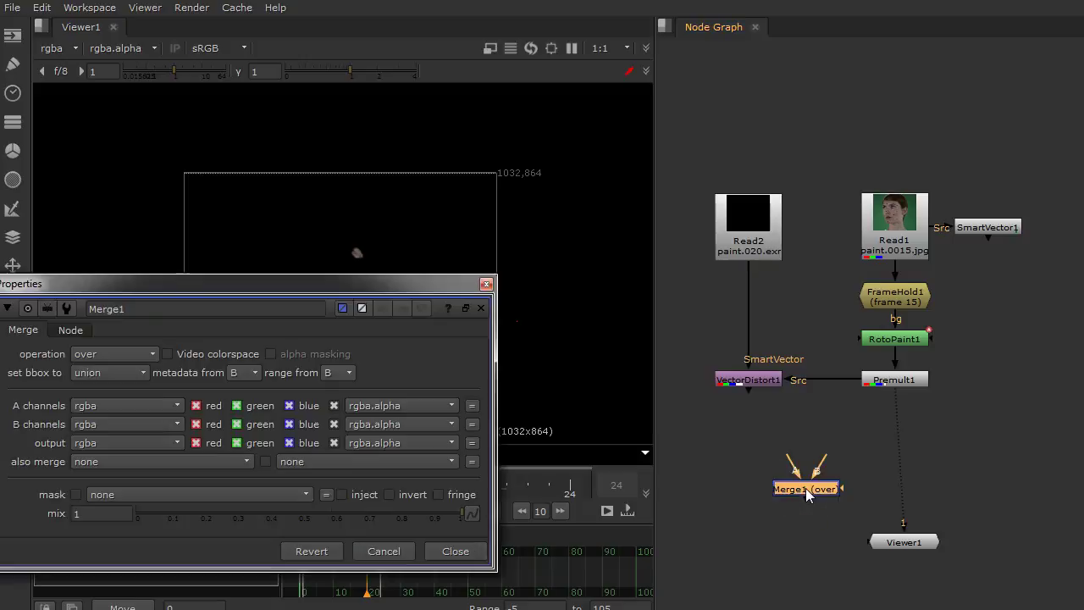
click(486, 283)
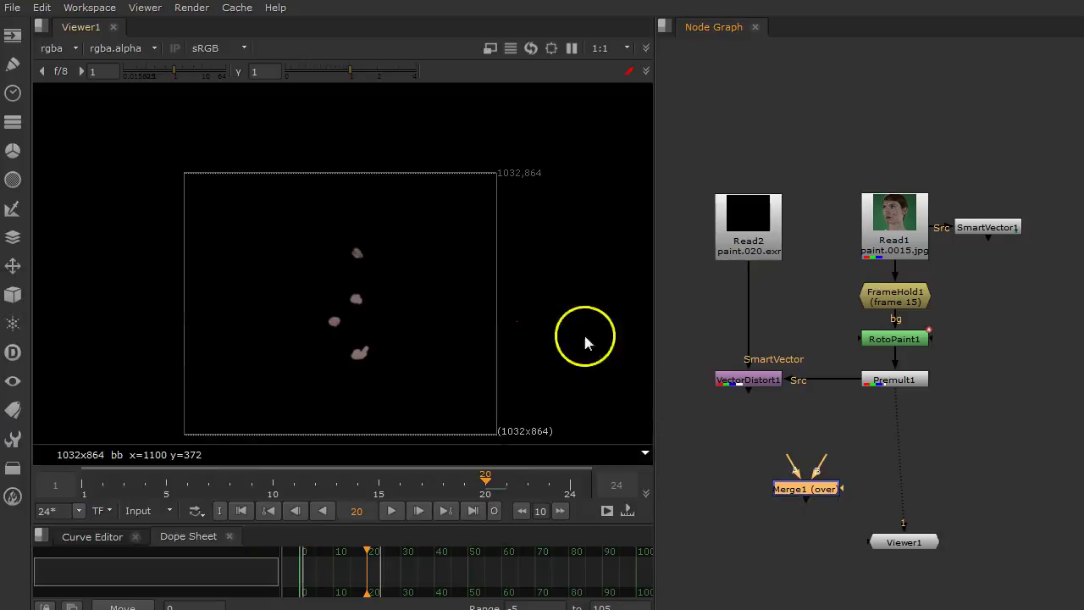
Connect Merge1's A input to VectorDistort1 and B input to Read1, and view the merged result
drag(780, 460, 752, 386)
drag(832, 467, 875, 217)
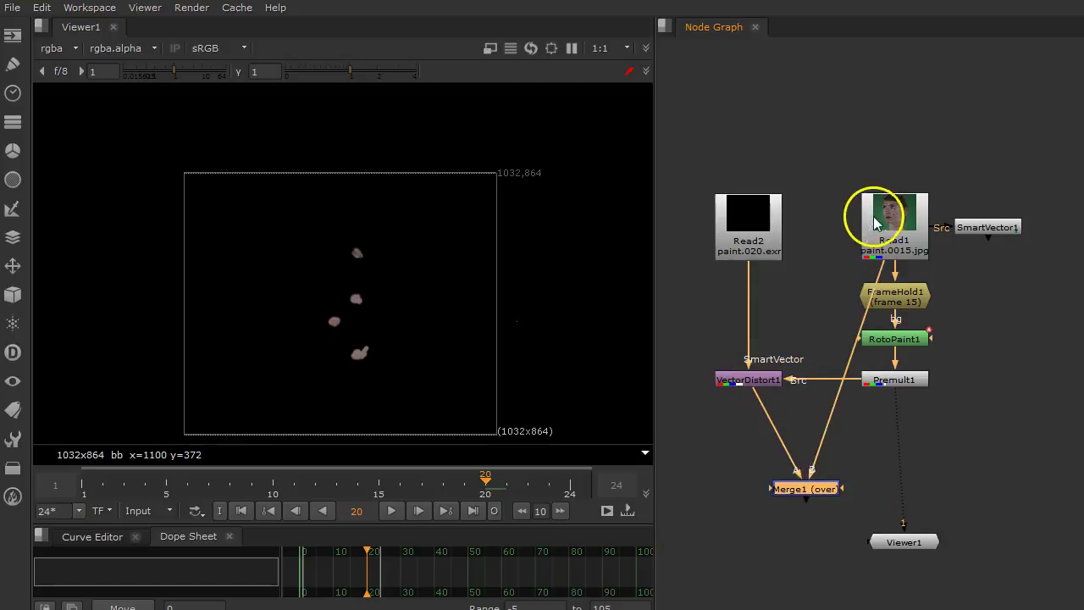
drag(902, 522, 806, 488)
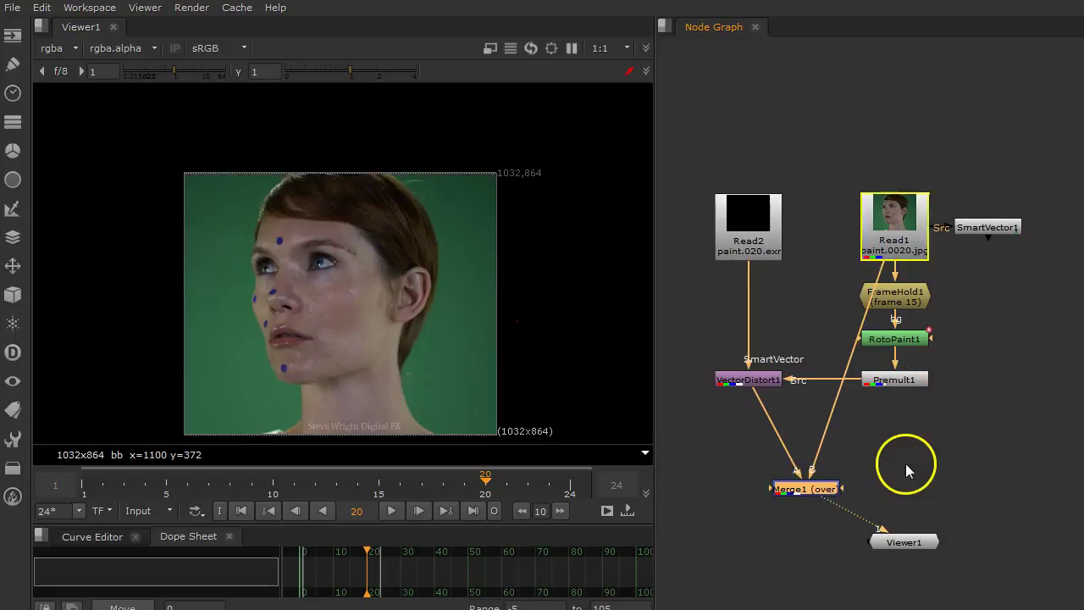
Play the merged footage from the first frame and scrub between frames 4 and 22 to examine the tracked paint patches
click(241, 511)
click(392, 511)
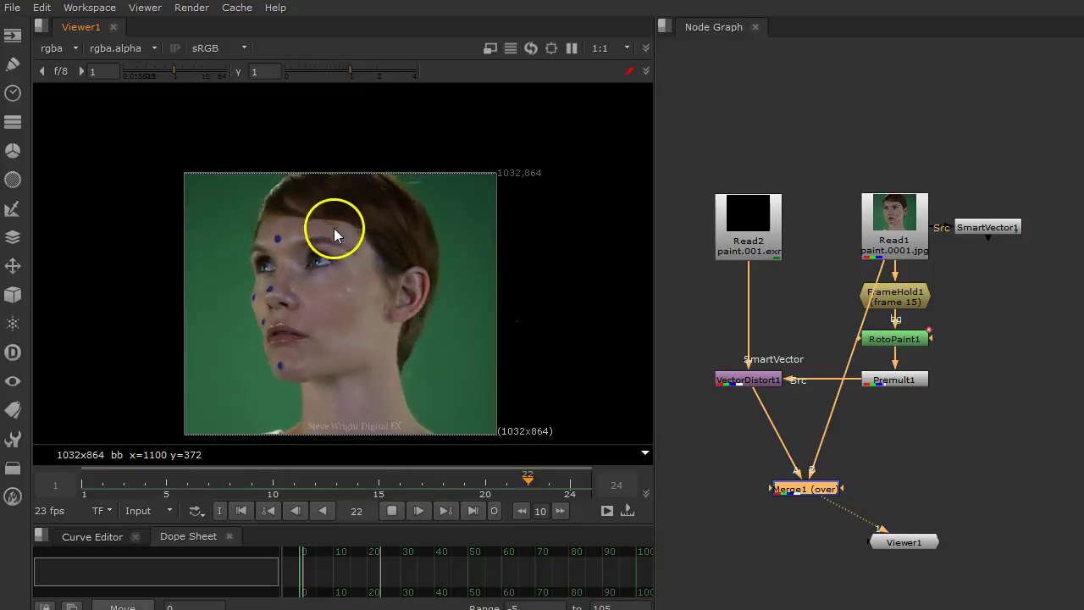
click(392, 511)
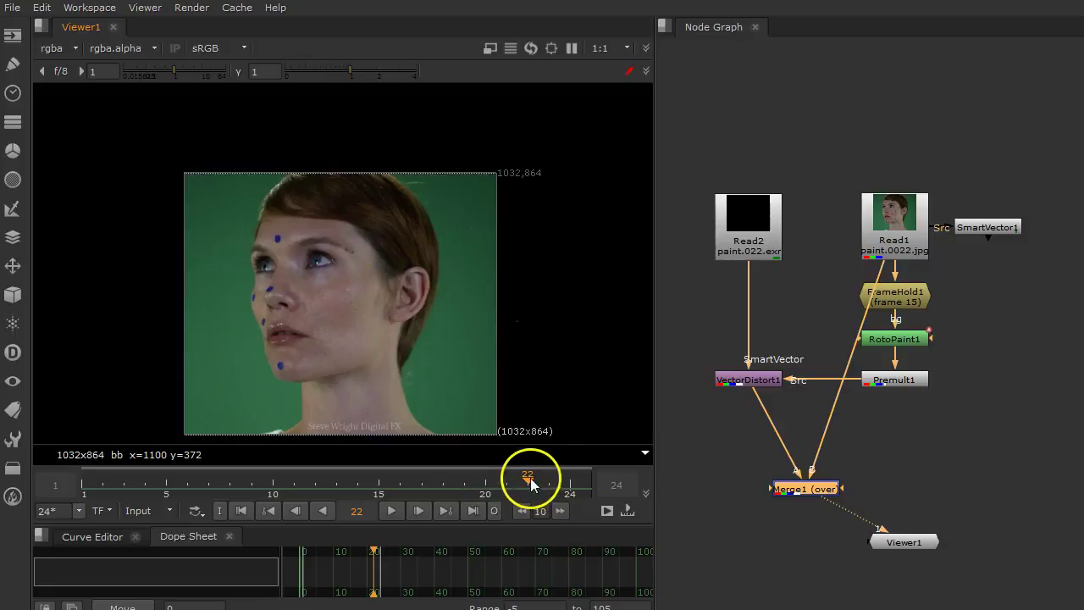
drag(527, 479, 164, 482)
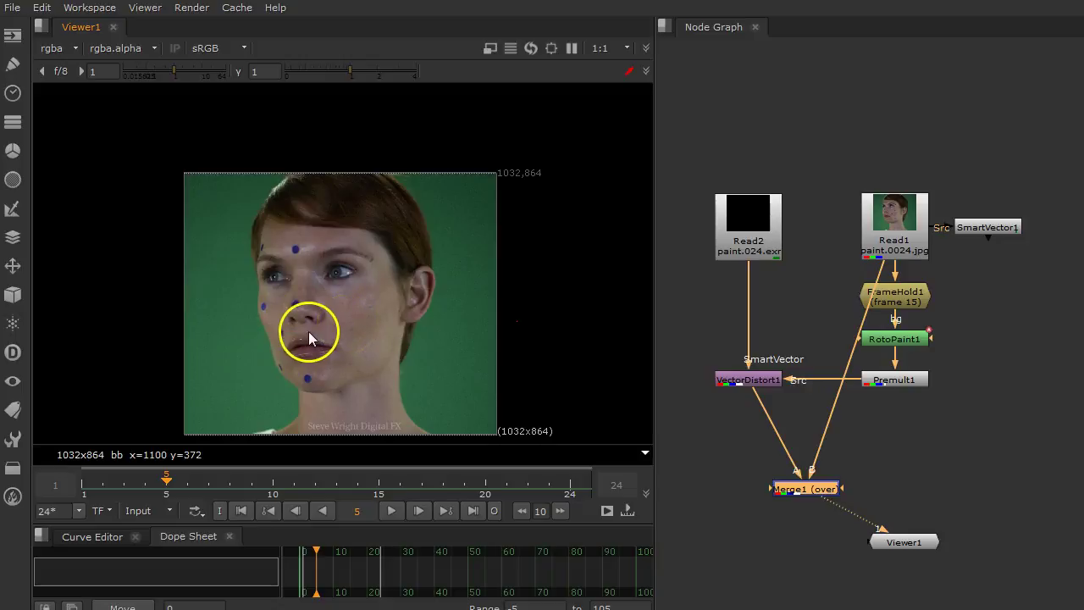
mouse_move(164, 472)
mouse_down()
mouse_move(528, 480)
mouse_move(149, 481)
mouse_up()
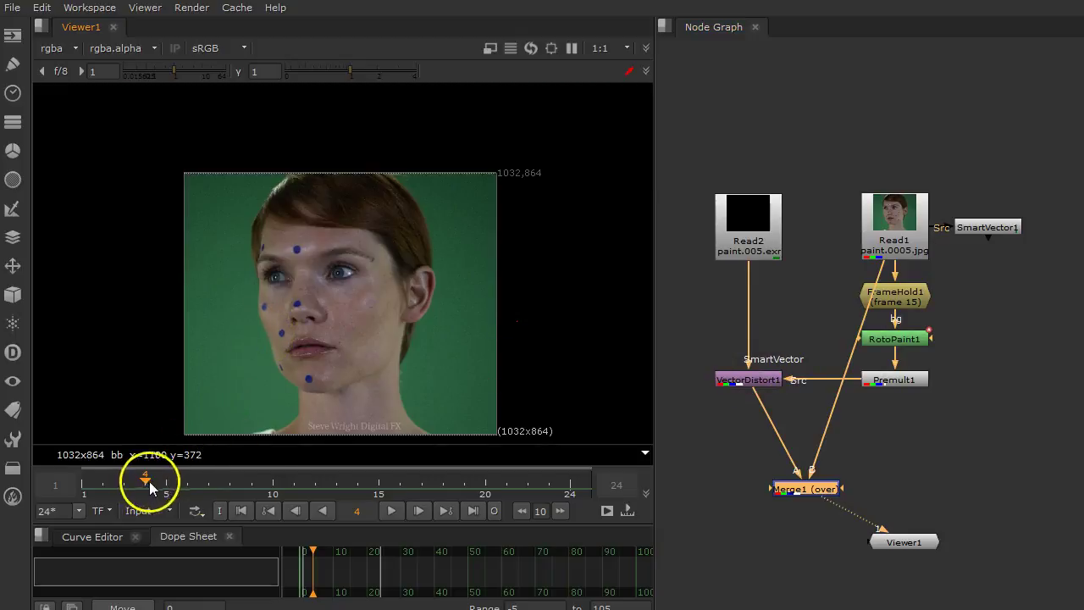
drag(149, 481, 423, 485)
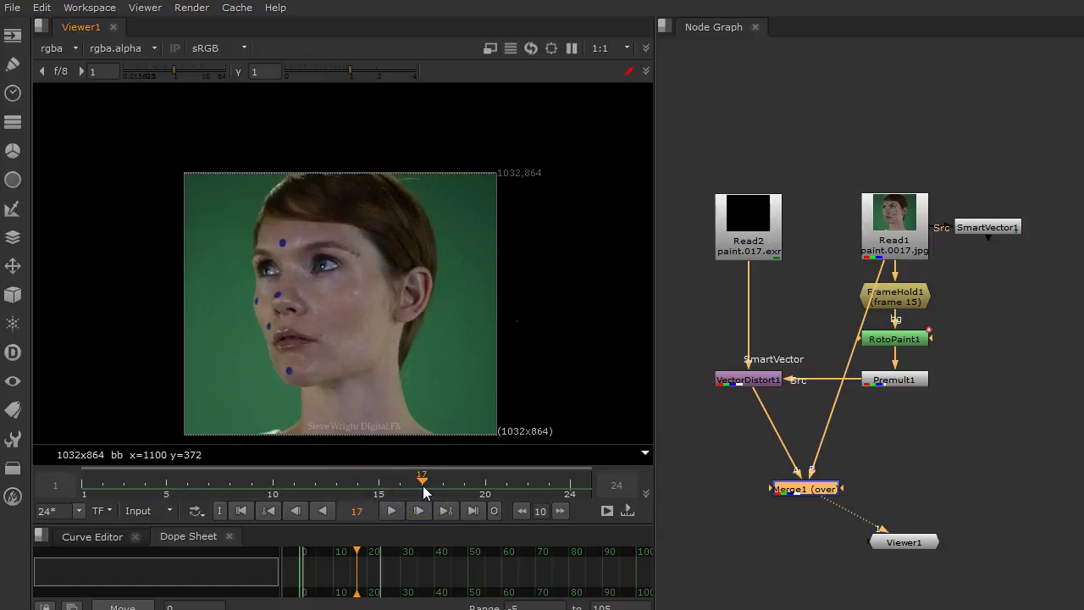